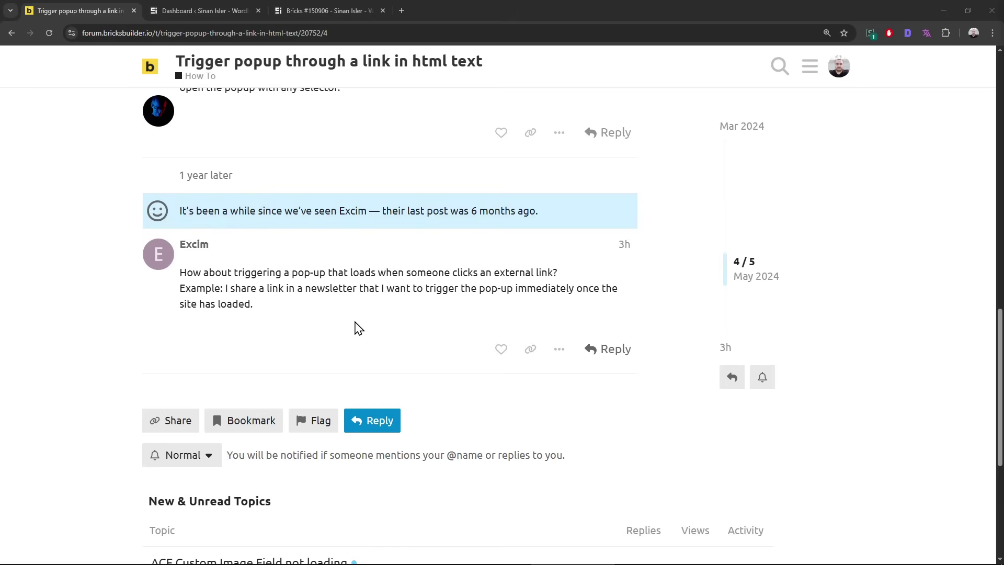
Step: Go to the WordPress dashboard, open Bricks Templates in a new tab, and return to the builder
click(229, 9)
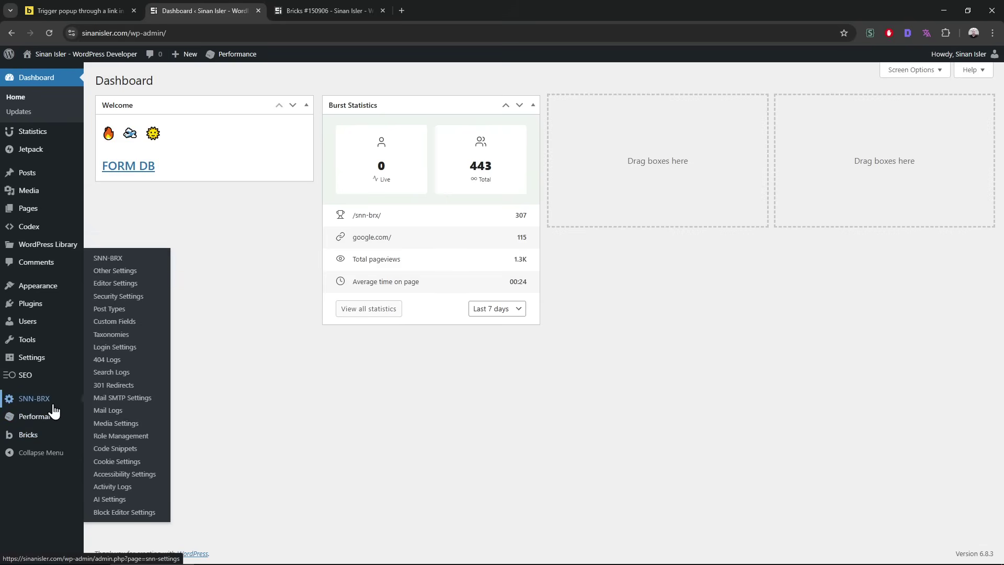
mouse_move(29, 434)
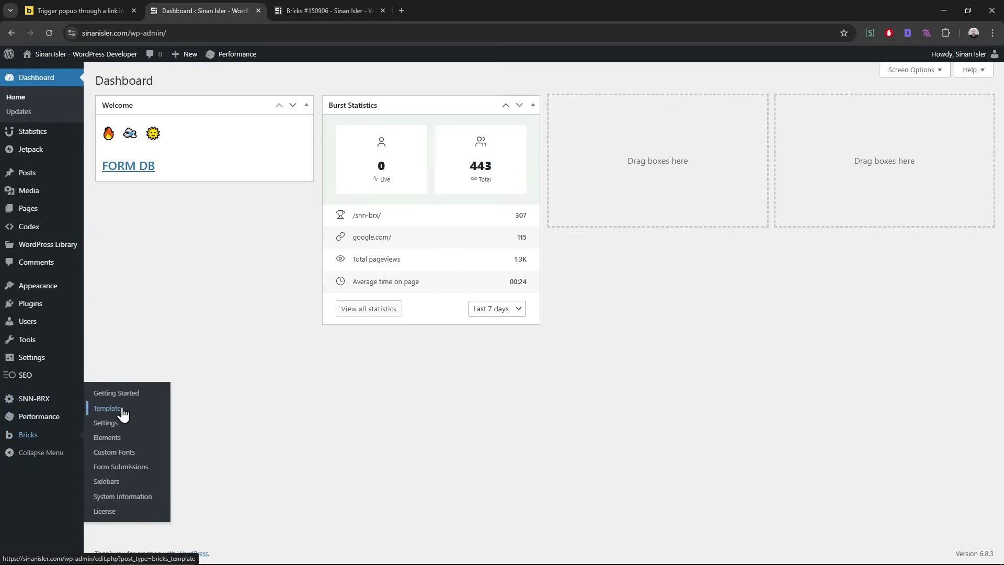
middle_click(122, 415)
click(454, 6)
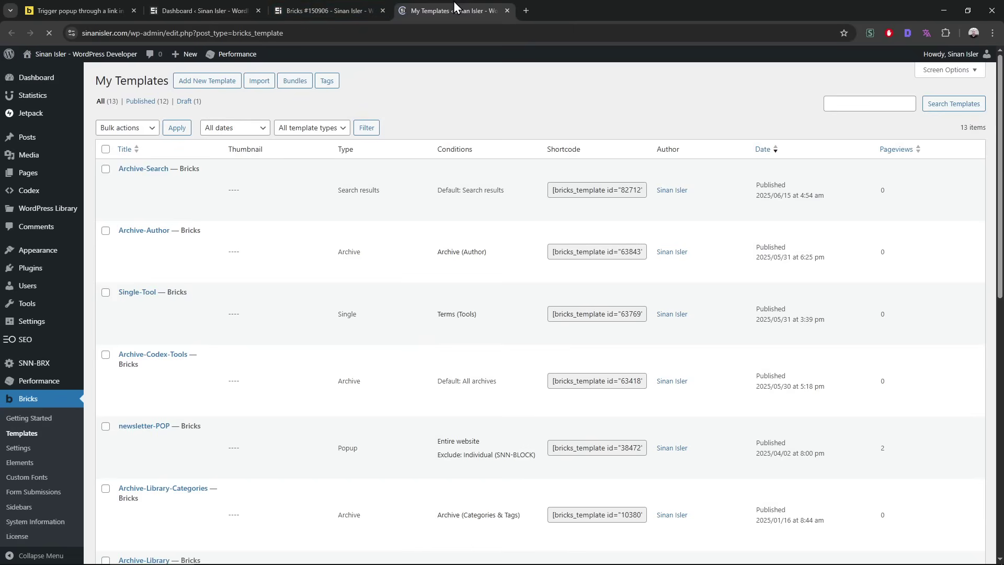
click(333, 7)
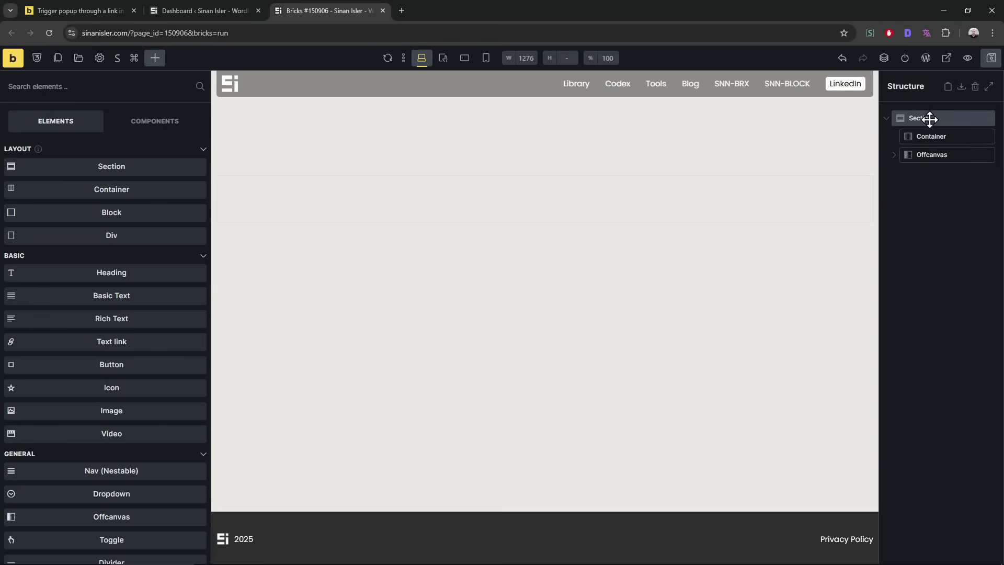
Step: Insert a container into the offcanvas Content, placed above the default Basic Text
click(958, 157)
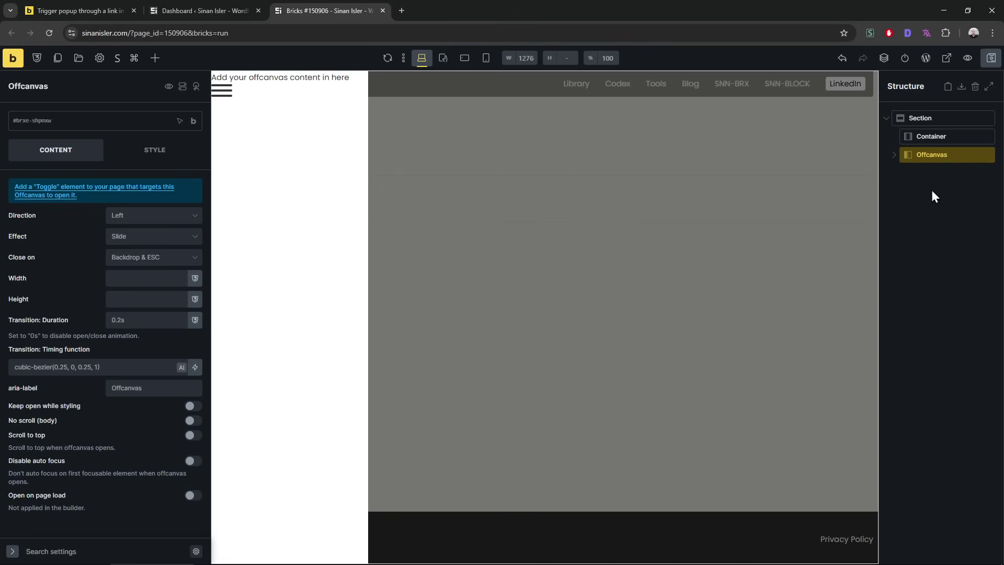
click(894, 154)
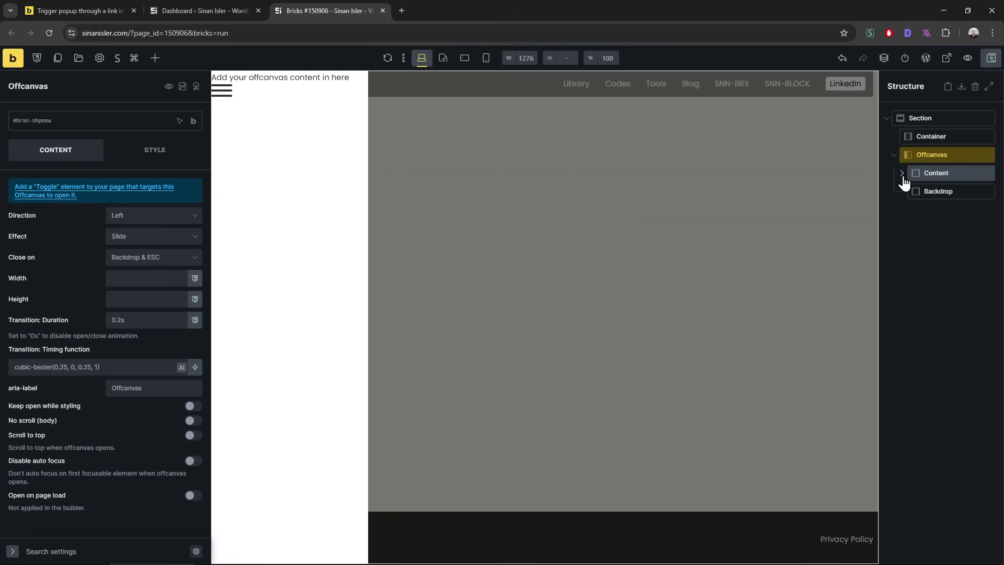
click(934, 174)
right_click(934, 173)
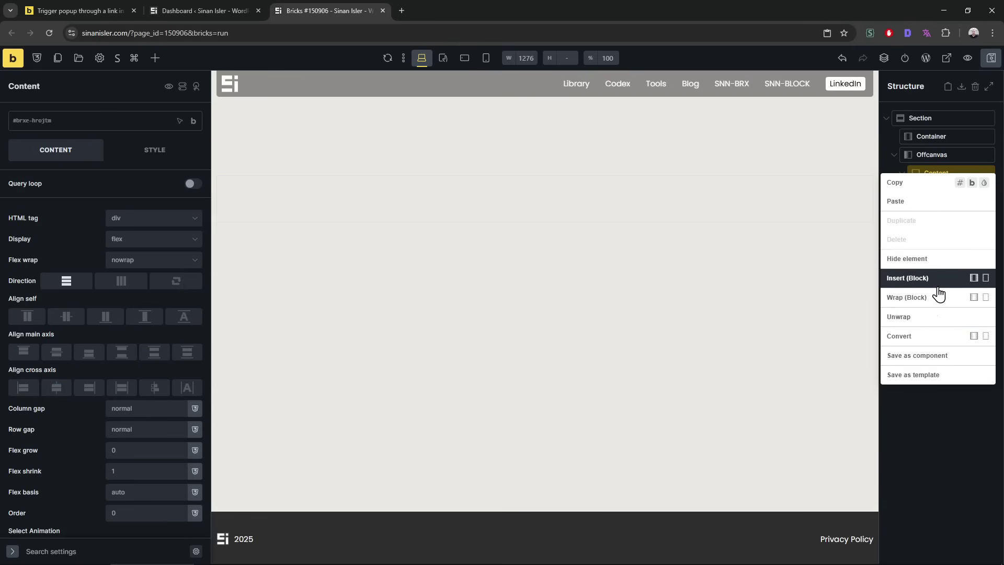
click(973, 281)
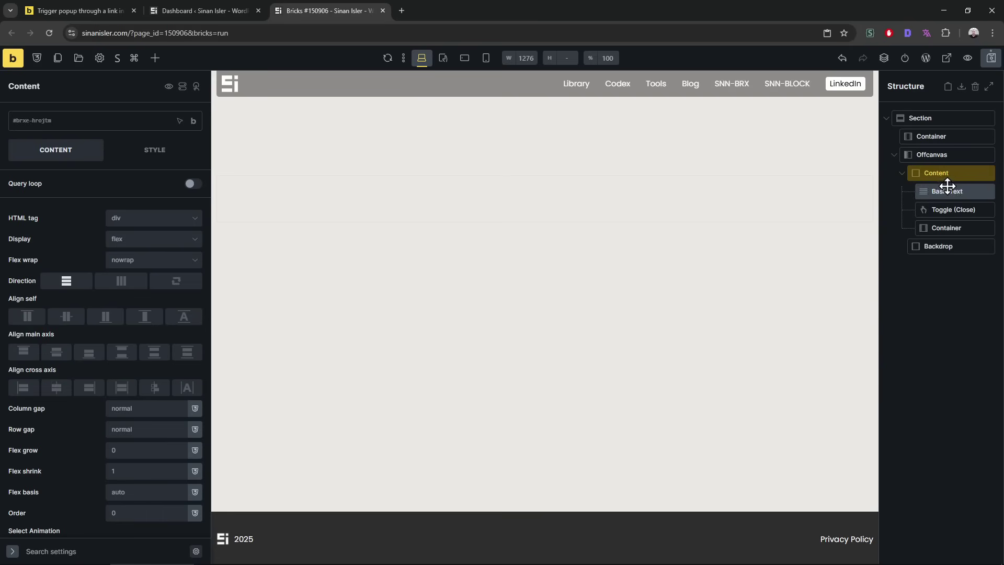
drag(949, 227, 953, 210)
Step: Delete the Basic Text and Toggle (Close) elements, leaving the new container selected
click(953, 210)
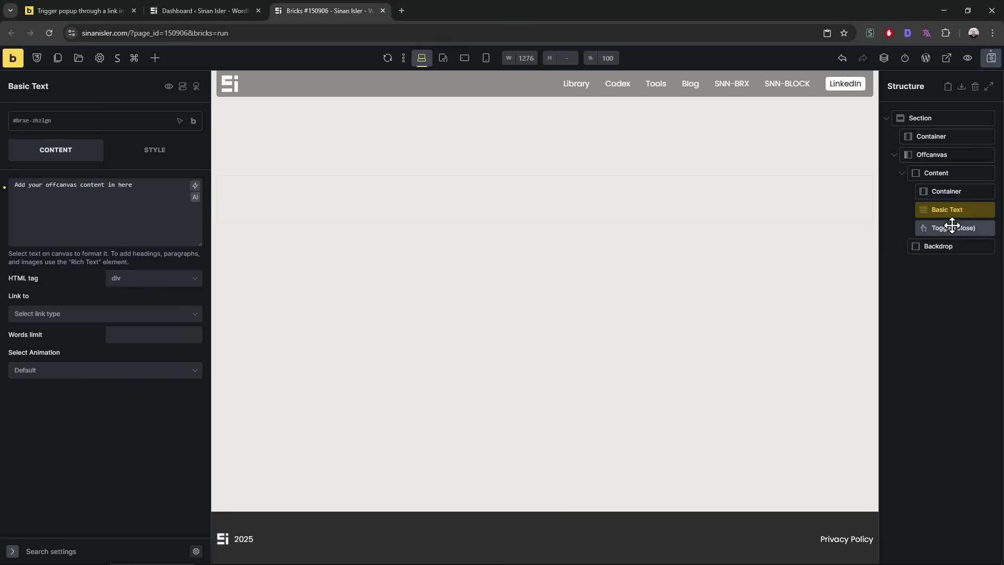
shift+click(953, 227)
right_click(953, 227)
click(934, 289)
click(947, 191)
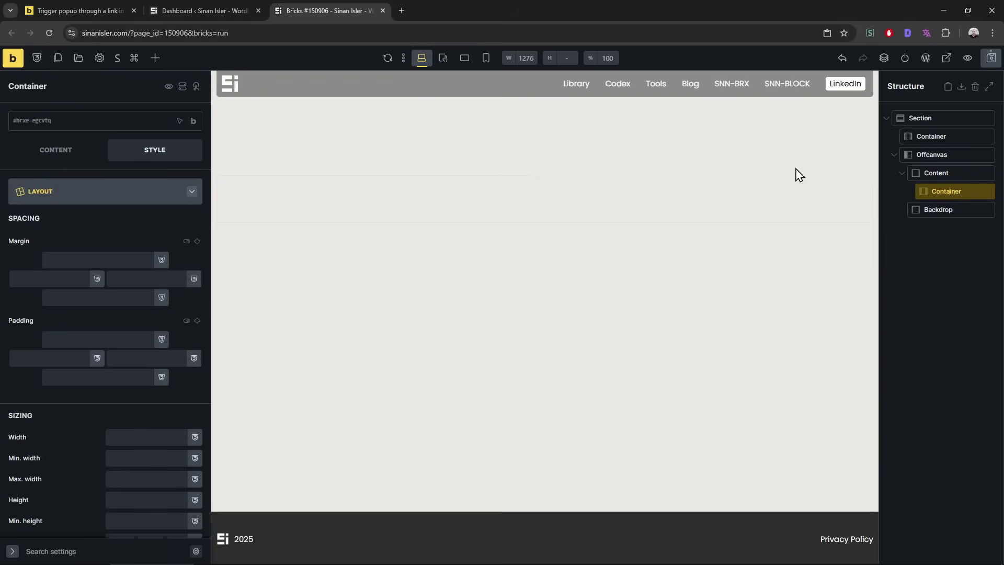
click(155, 57)
Step: Add another Heading to the offcanvas container and preview the headings
double_click(143, 275)
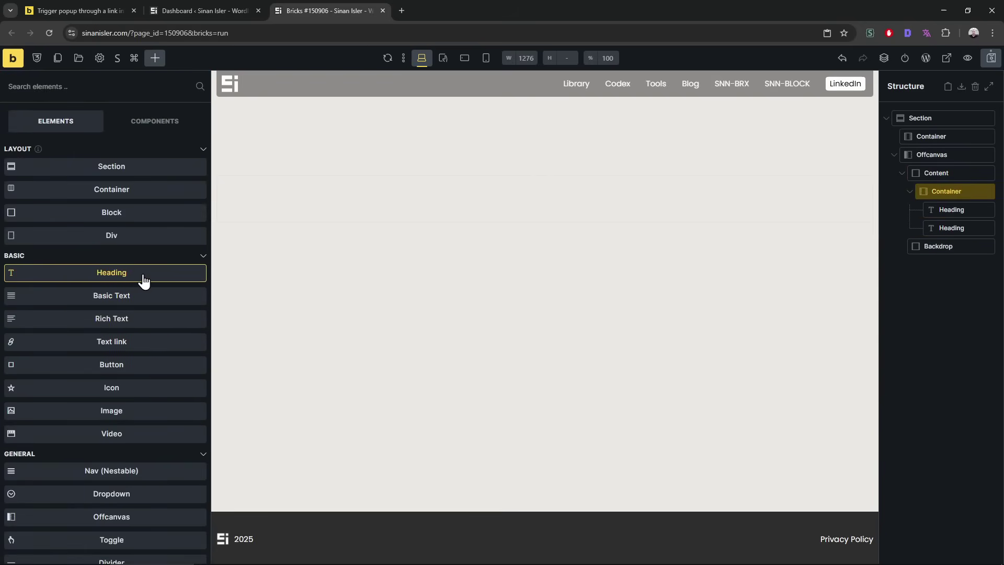
click(144, 275)
click(963, 174)
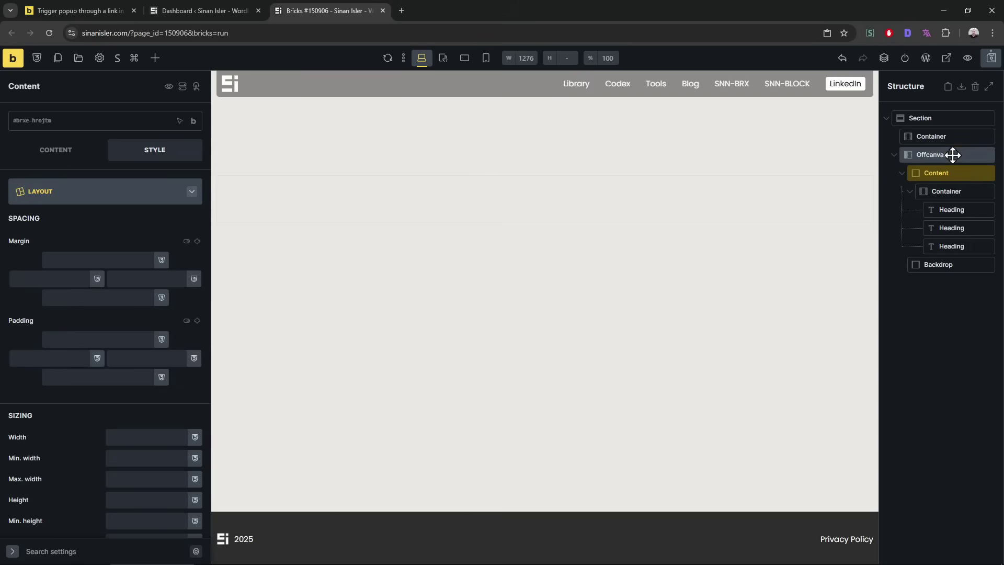
click(953, 154)
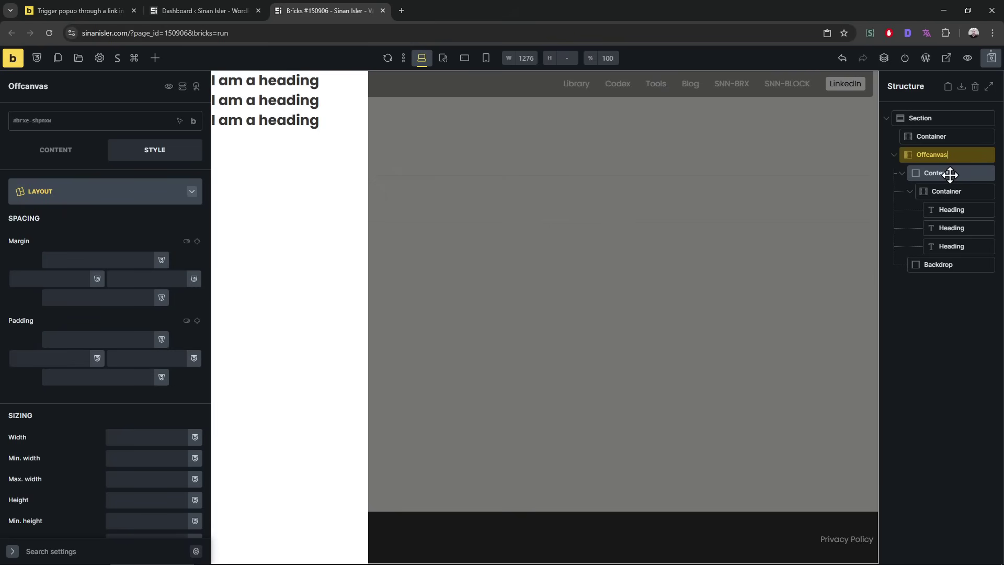
click(949, 173)
click(951, 155)
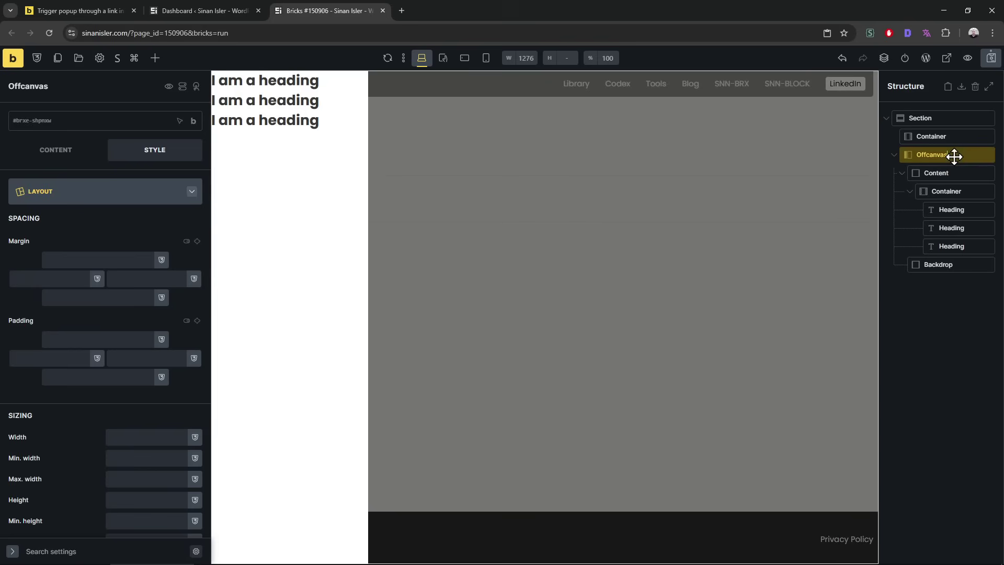
Step: Keep the Slide offcanvas effect and drag the offcanvas above the section to the top level
click(53, 151)
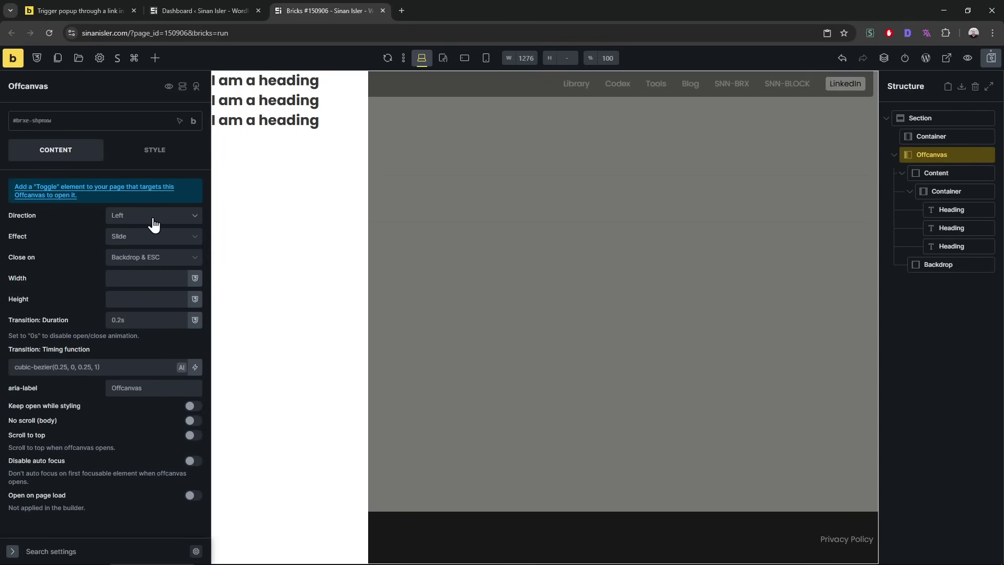
click(146, 239)
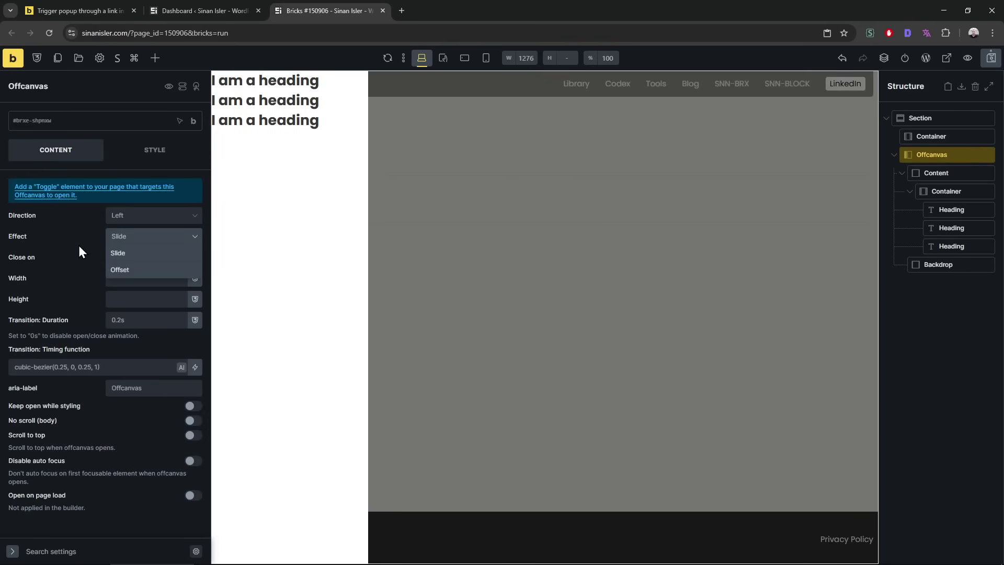
click(951, 156)
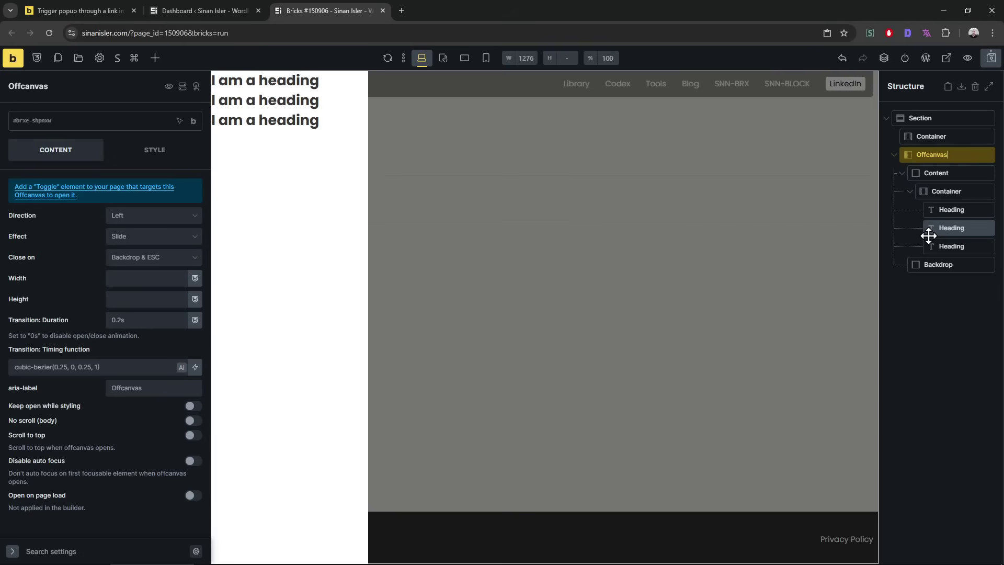
click(944, 136)
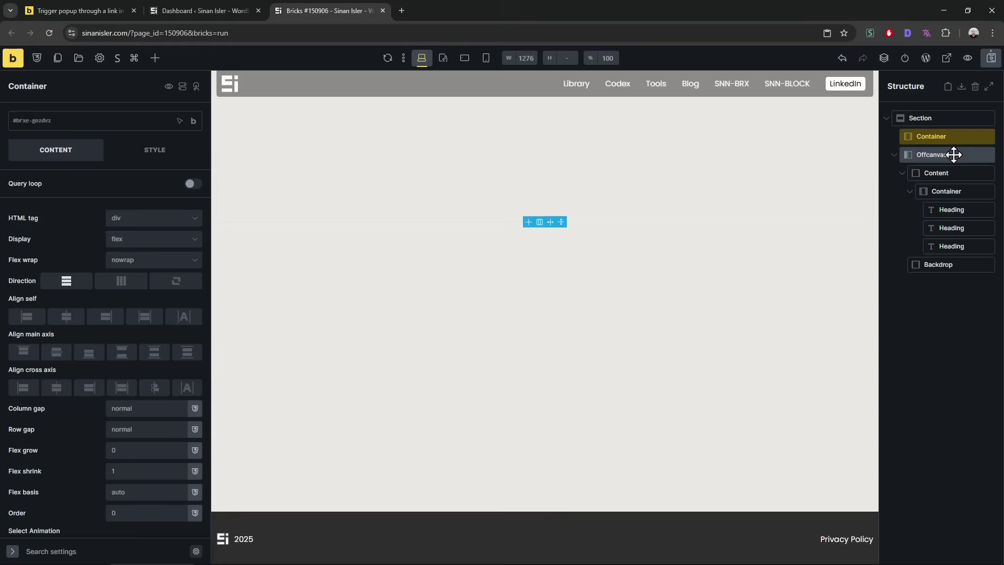
click(953, 154)
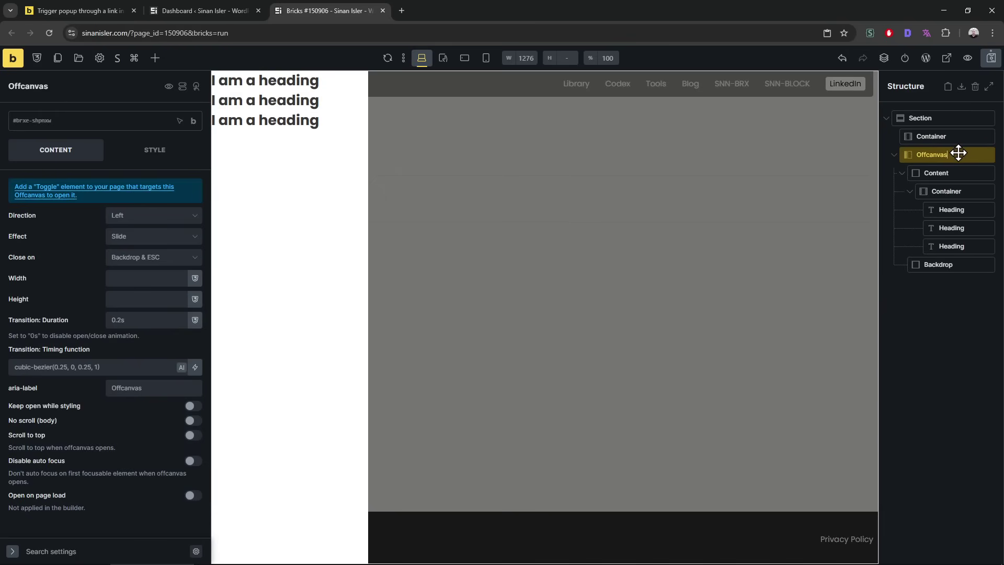
drag(960, 153, 951, 126)
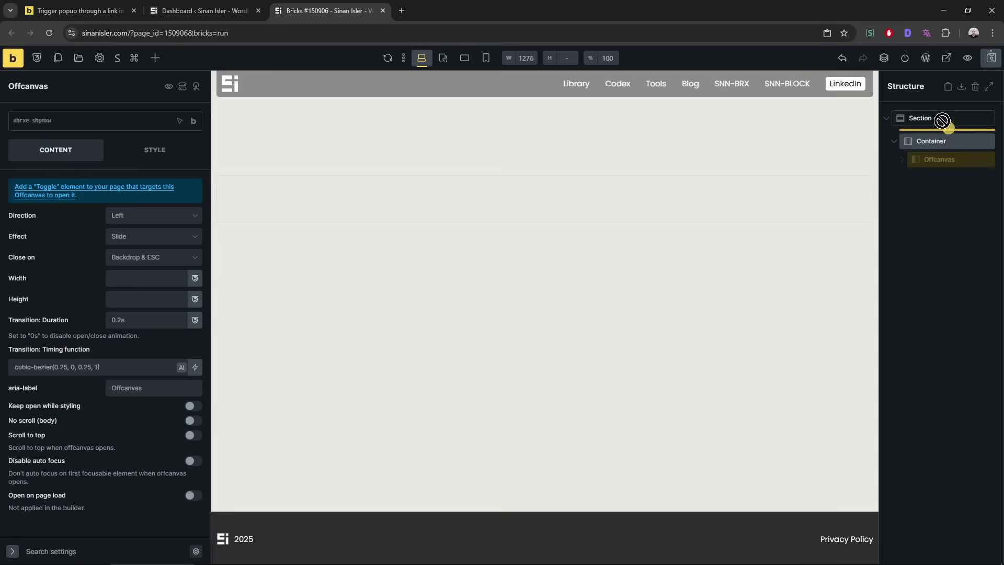
Step: Make the offcanvas slide in from the top at 100% width and height, then expand it
click(946, 153)
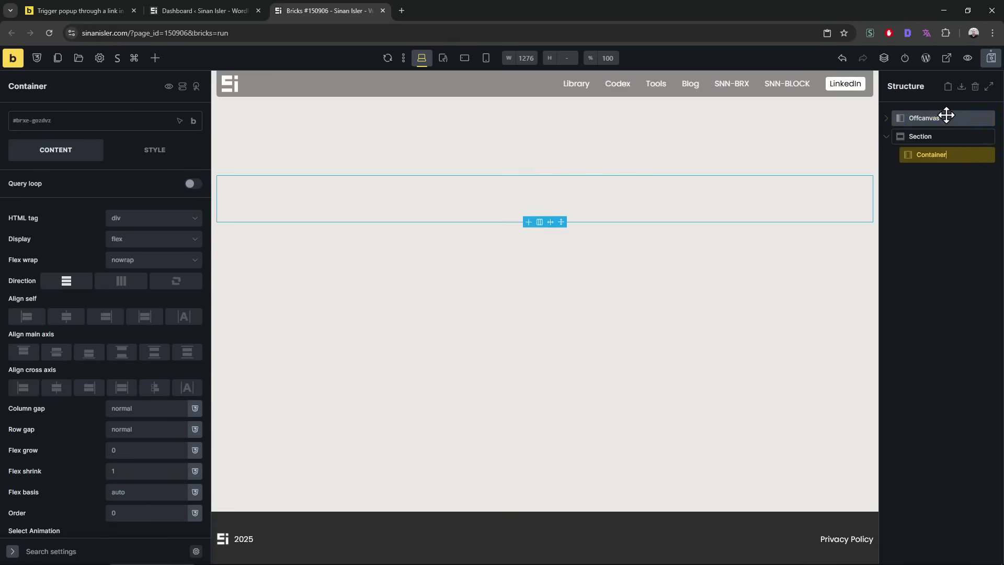
click(946, 117)
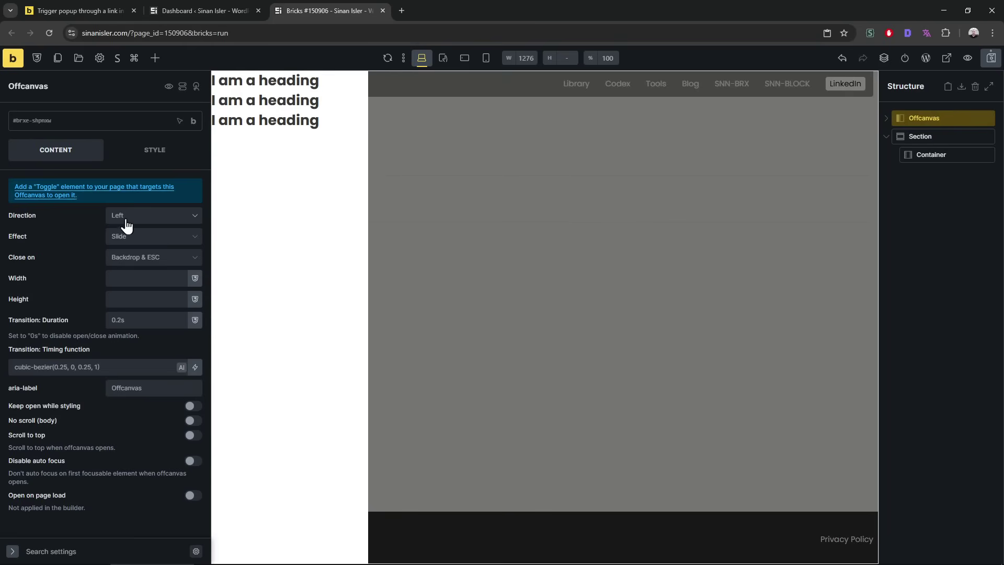
click(141, 217)
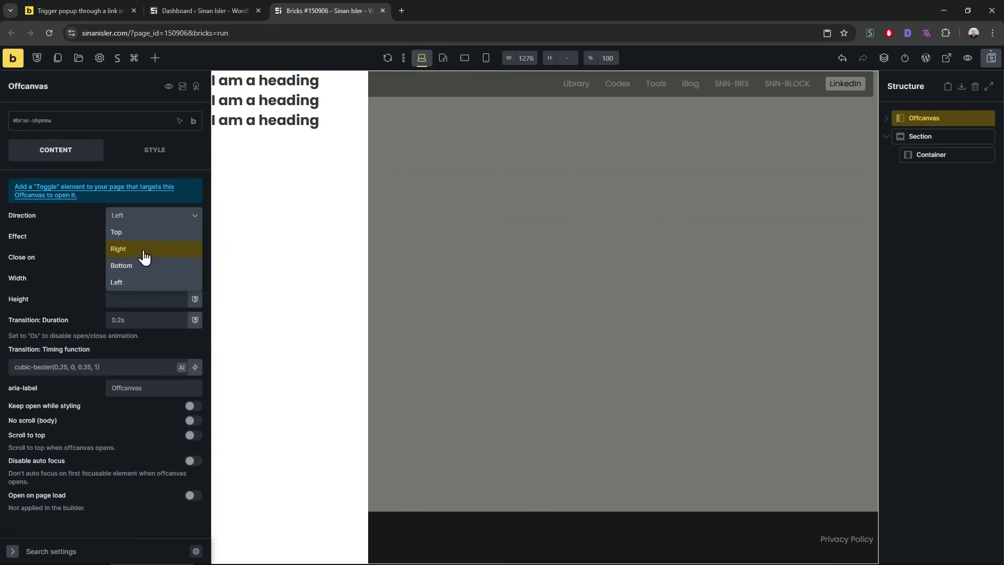
click(134, 232)
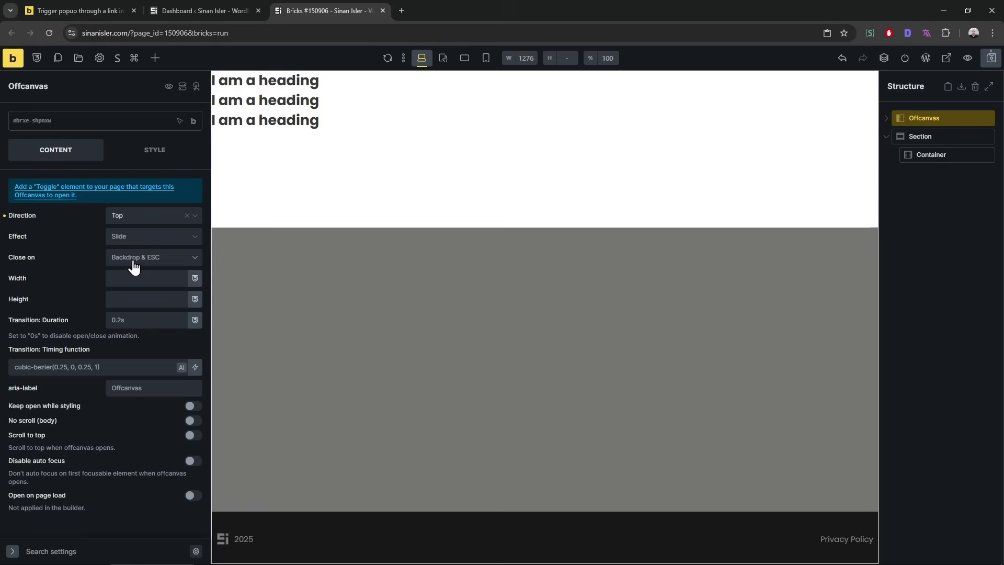
click(129, 278)
text(00%)
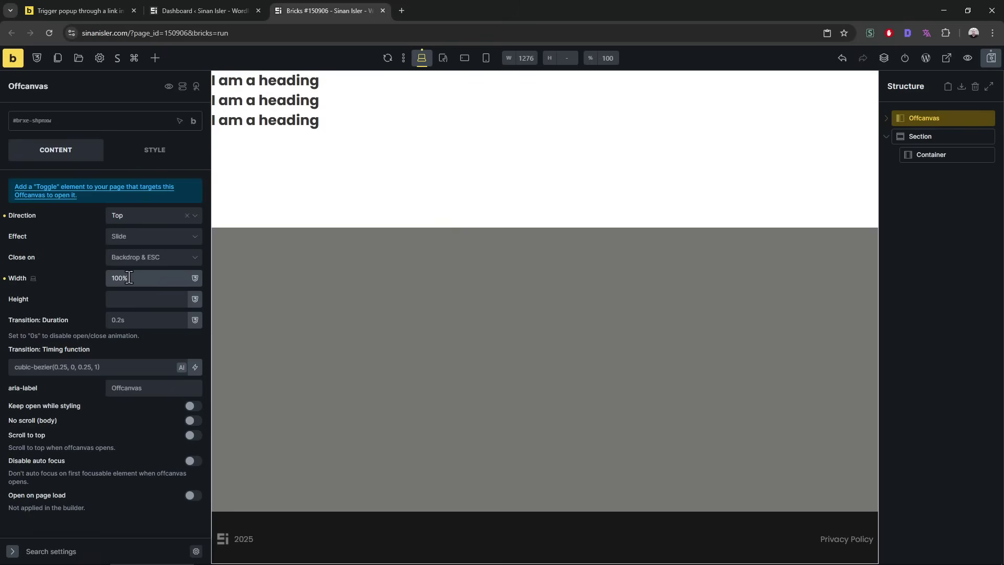
click(136, 299)
text(100%)
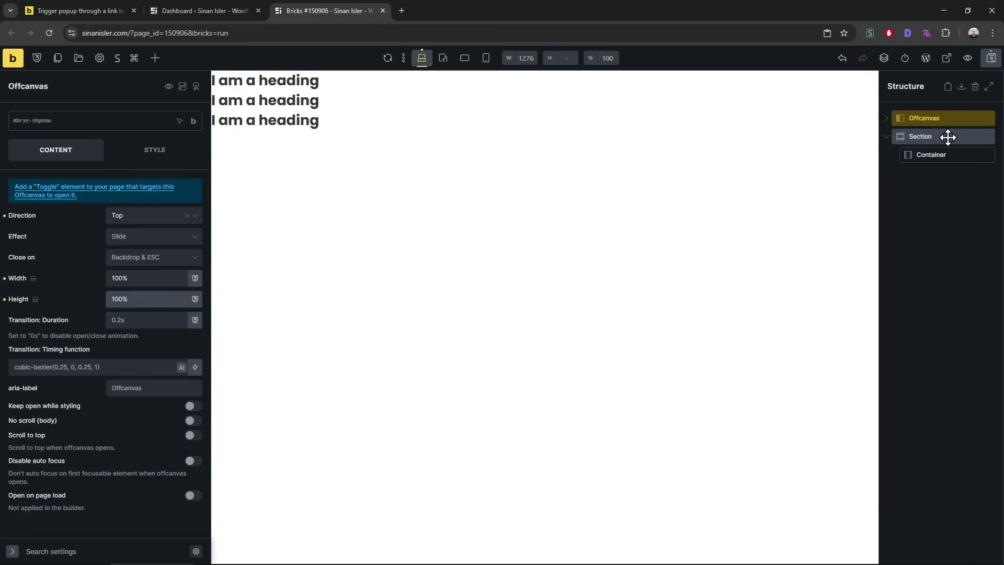
click(887, 120)
Step: Turn on 'Keep open while styling' and center the offcanvas Content on the main axis
click(935, 137)
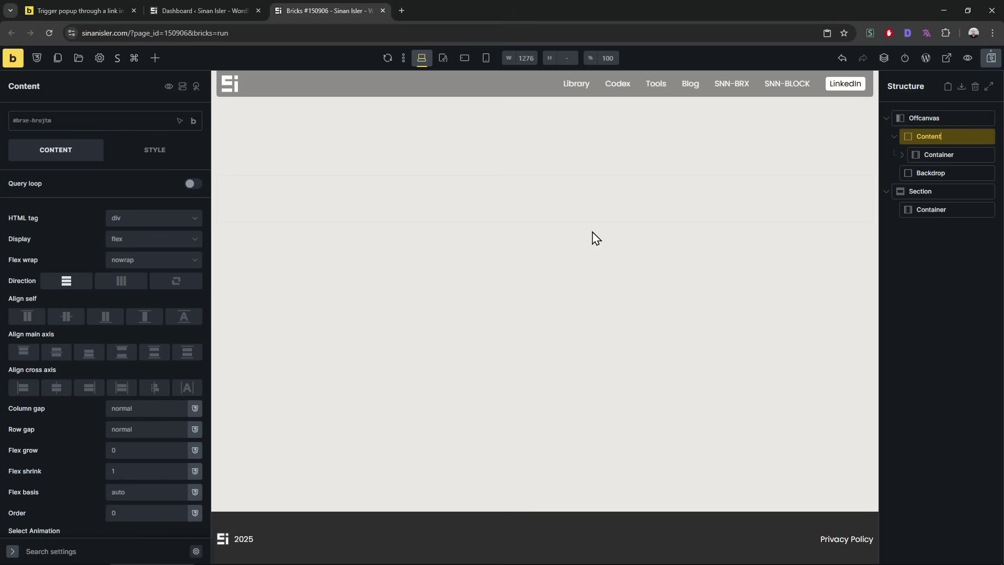
double_click(953, 118)
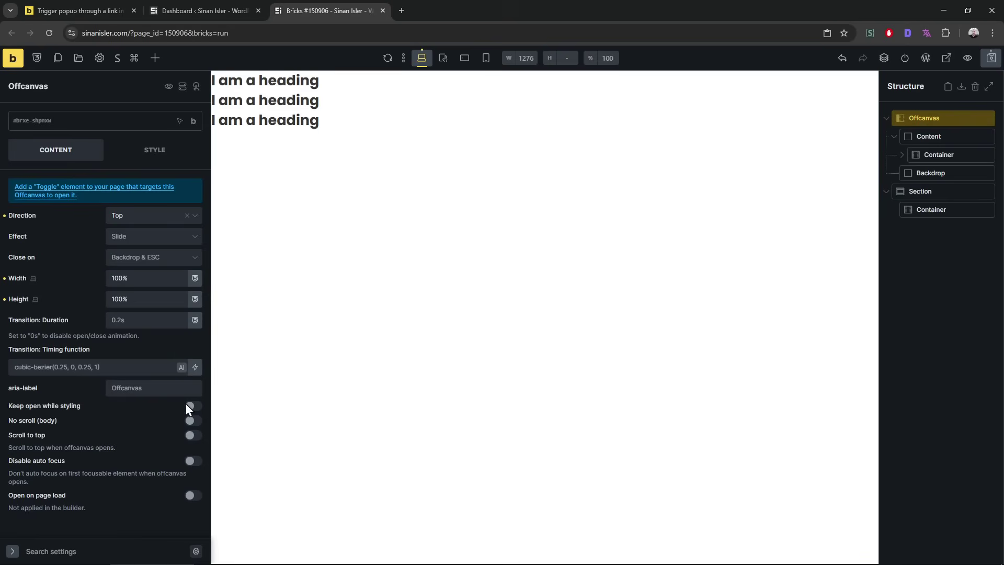
click(192, 407)
click(930, 136)
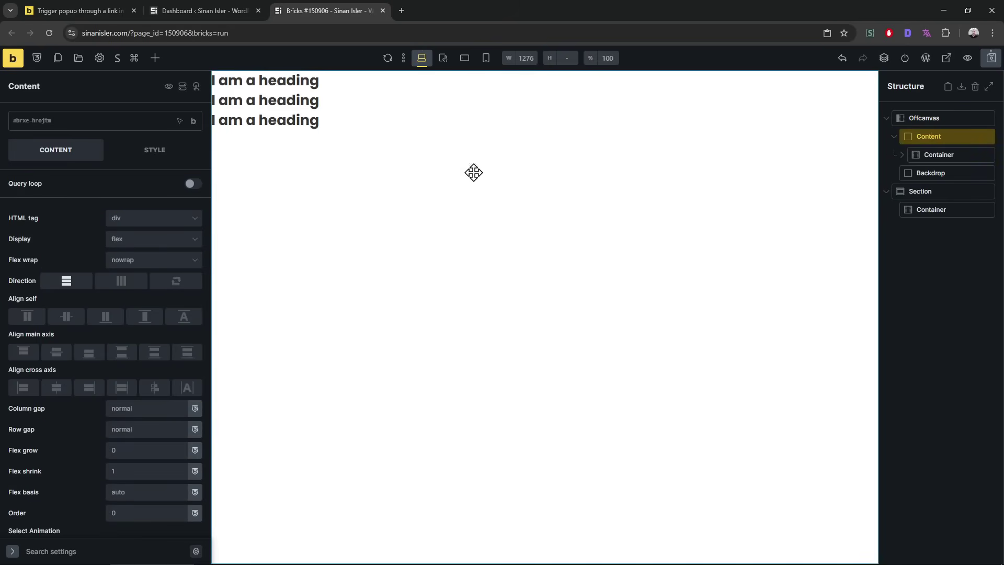
click(57, 354)
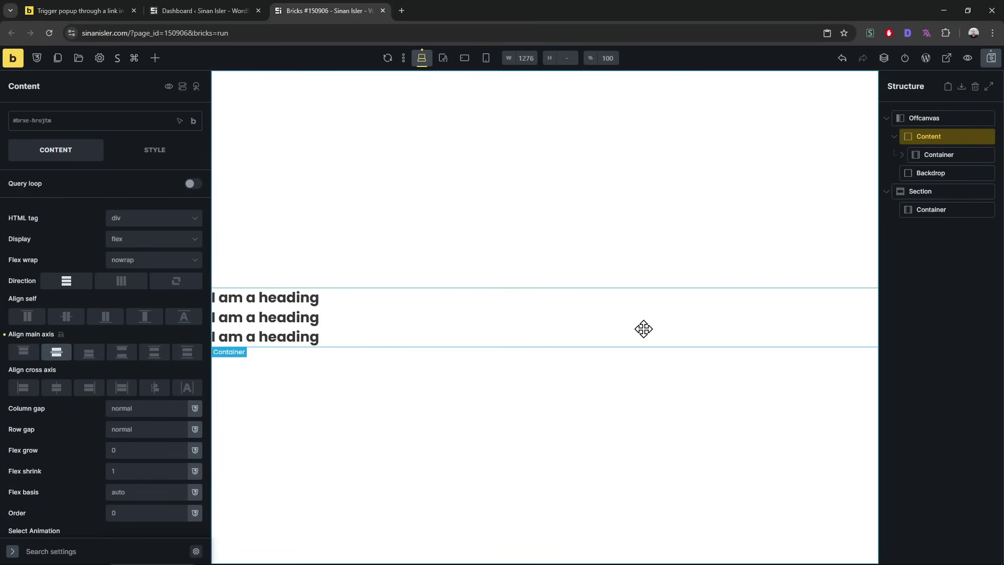
Step: Give the heading container a width of 600 and linked padding of 40
click(942, 154)
click(110, 193)
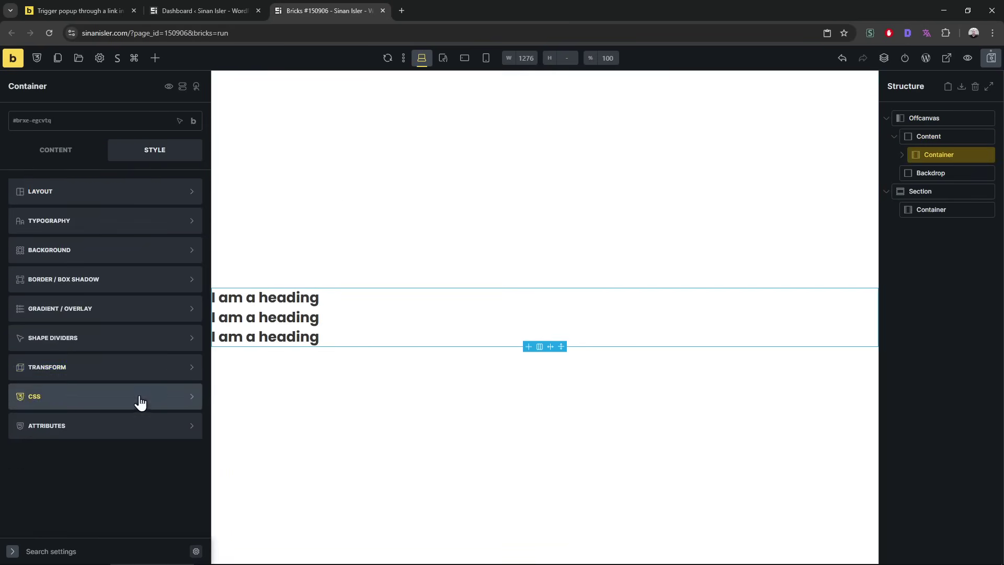
click(110, 192)
click(150, 437)
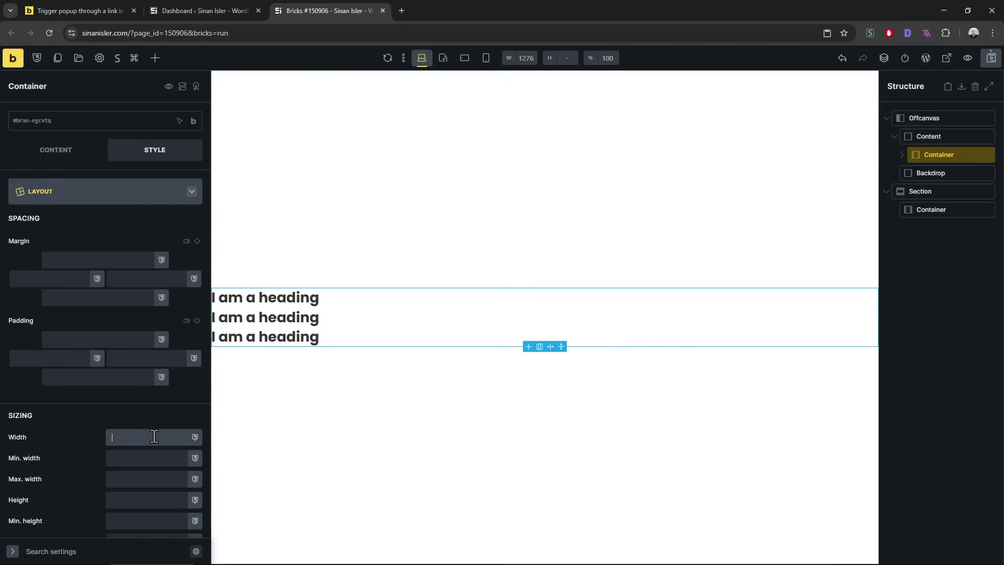
text(500)
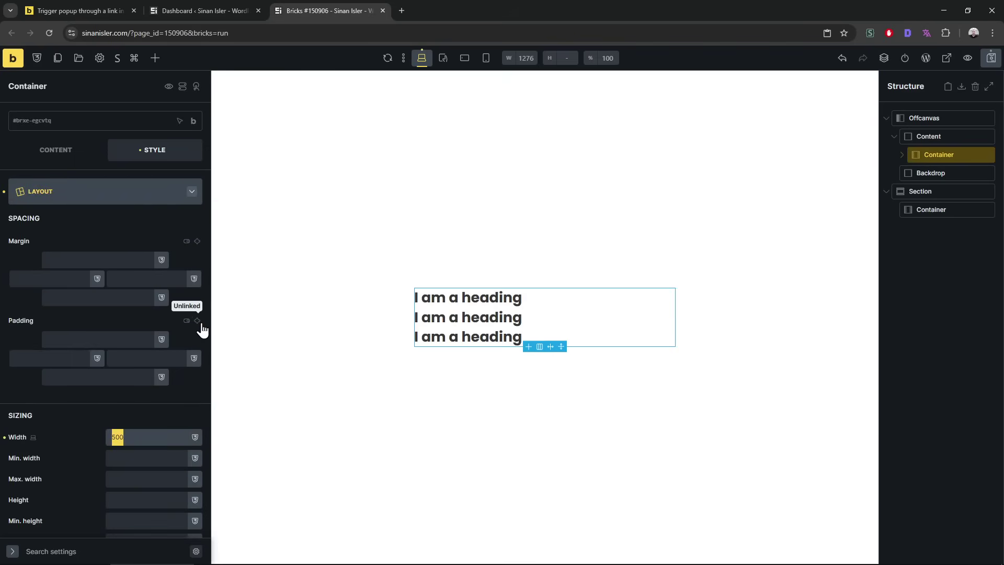
click(198, 320)
click(129, 339)
text(40)
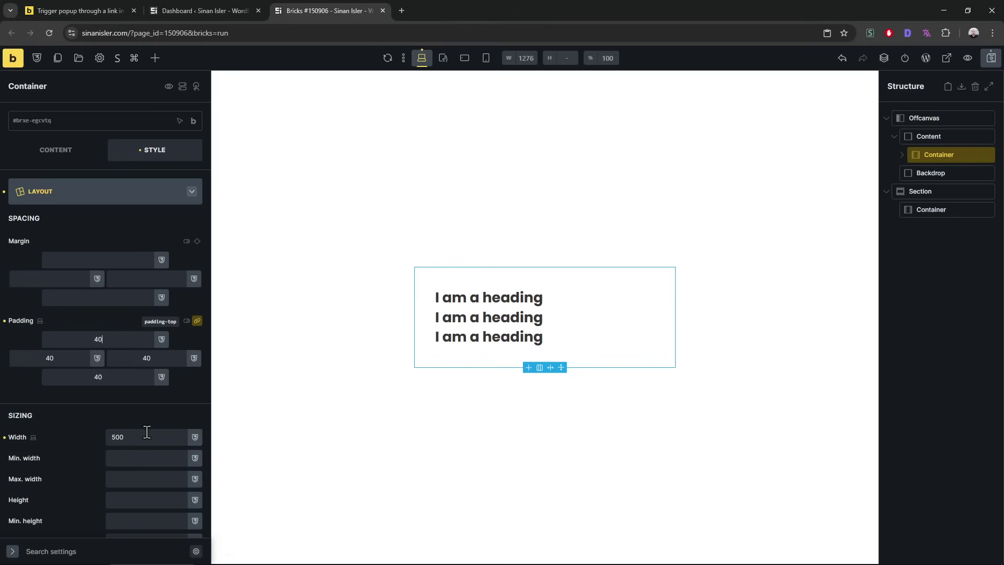
drag(146, 436, 102, 436)
text(600)
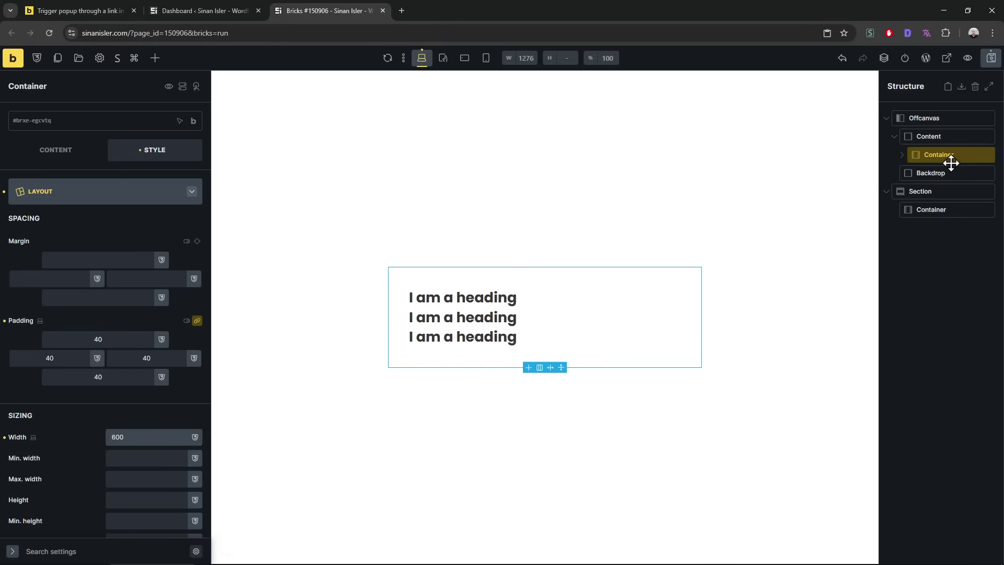
Step: Give the offcanvas Content a translucent black background color
click(934, 136)
click(86, 197)
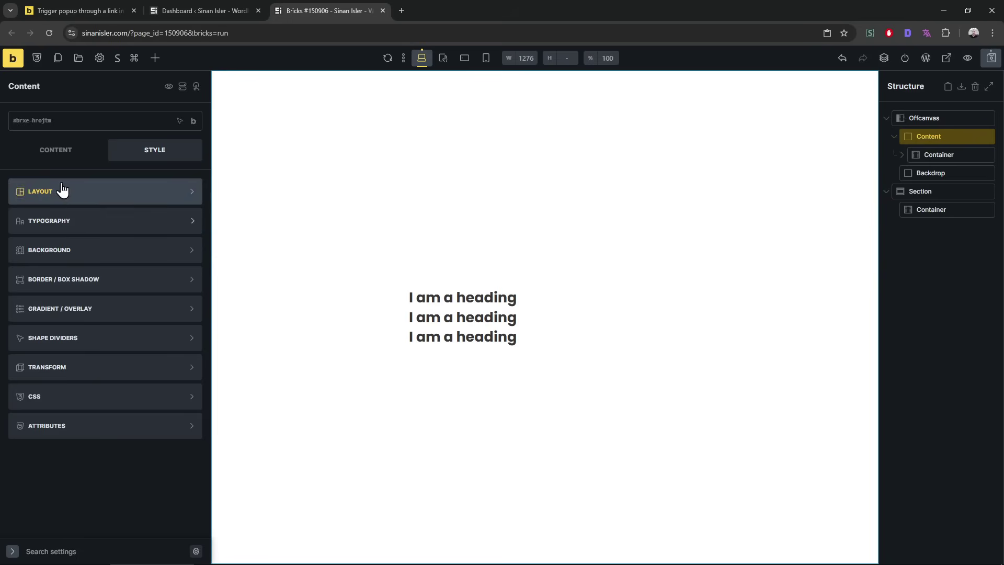
click(63, 155)
click(139, 154)
click(158, 249)
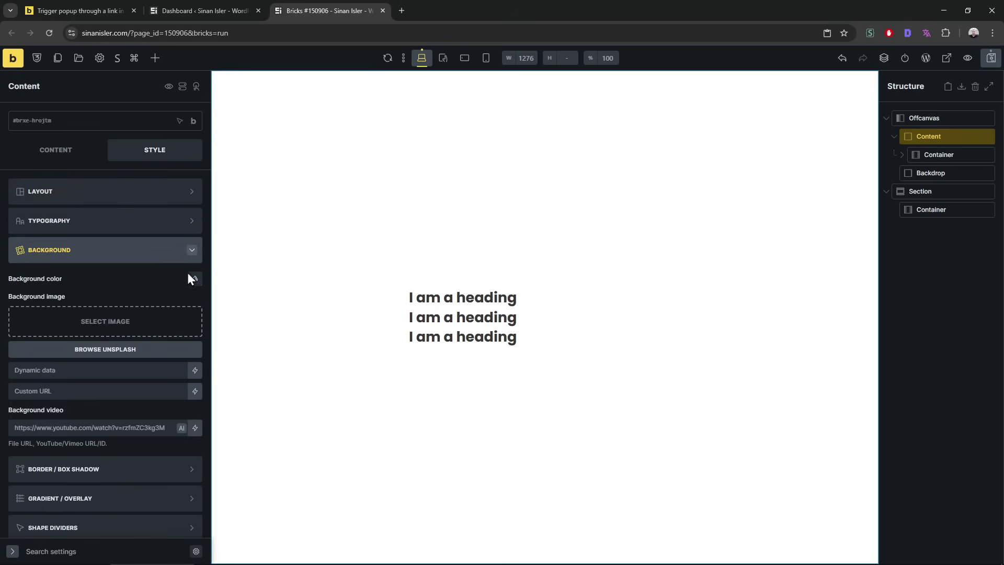
click(194, 279)
click(195, 278)
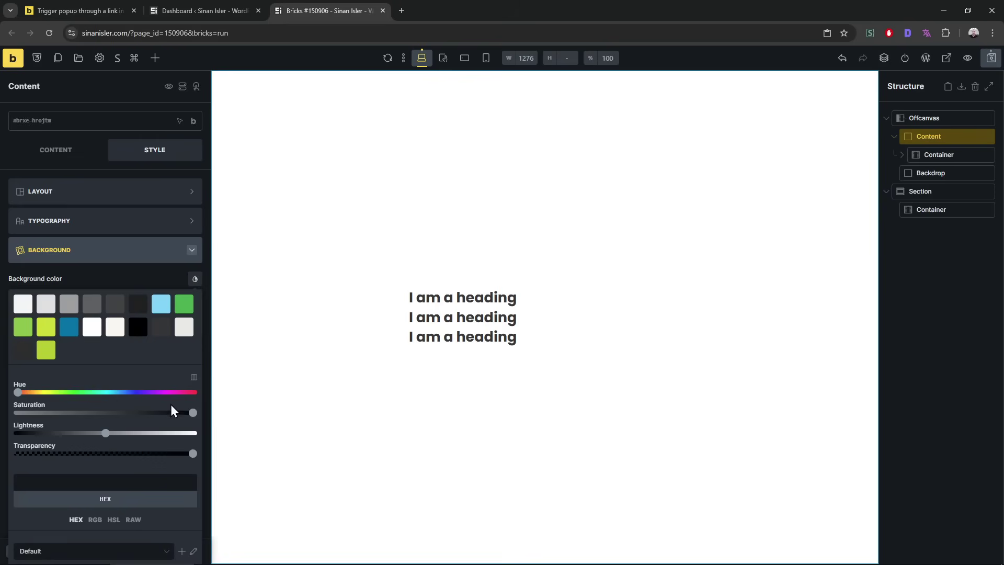
drag(192, 453, 15, 454)
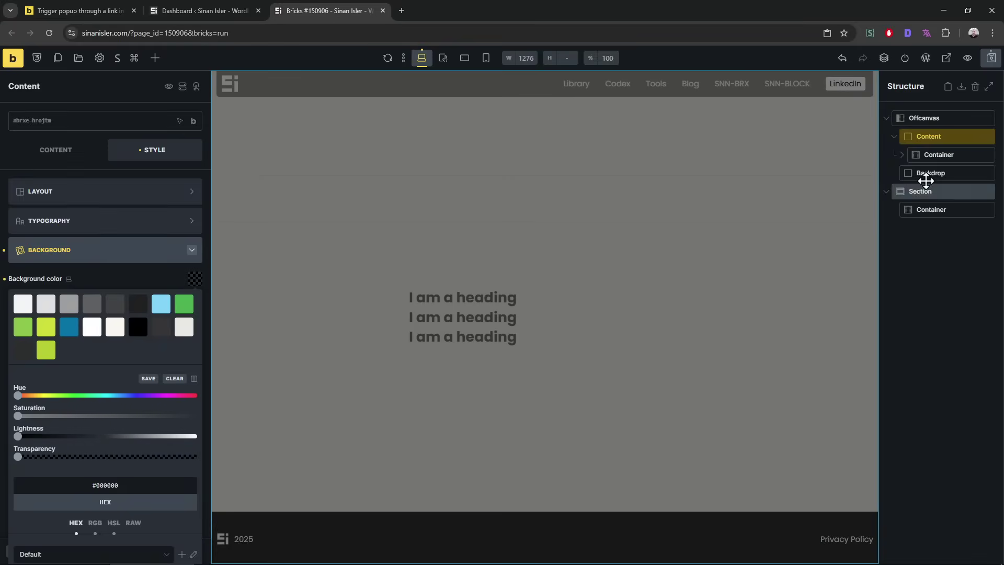
Step: Set the heading container's background color to the #f5f5f5 light grey swatch
click(939, 155)
click(142, 220)
click(174, 222)
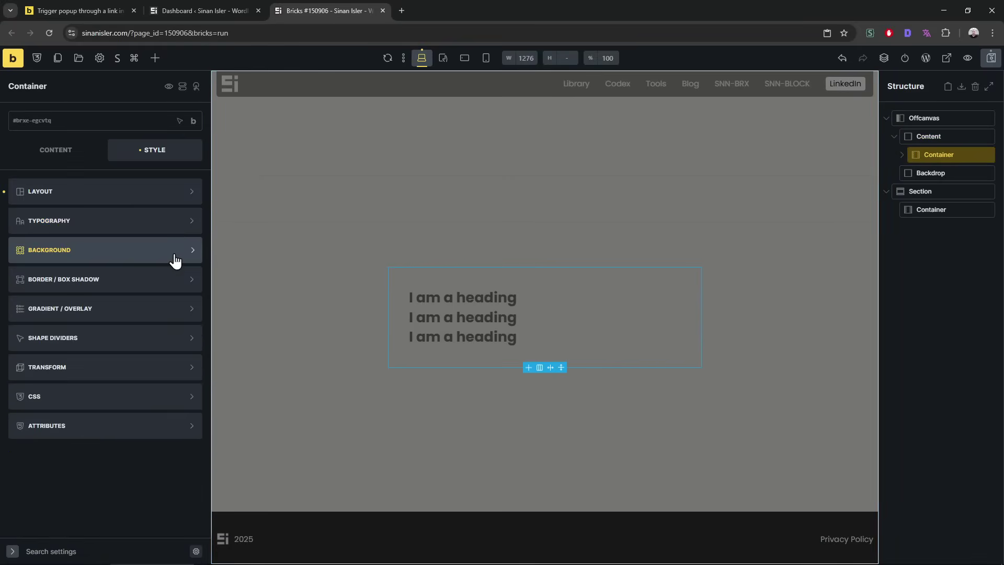
click(177, 250)
click(195, 278)
click(23, 304)
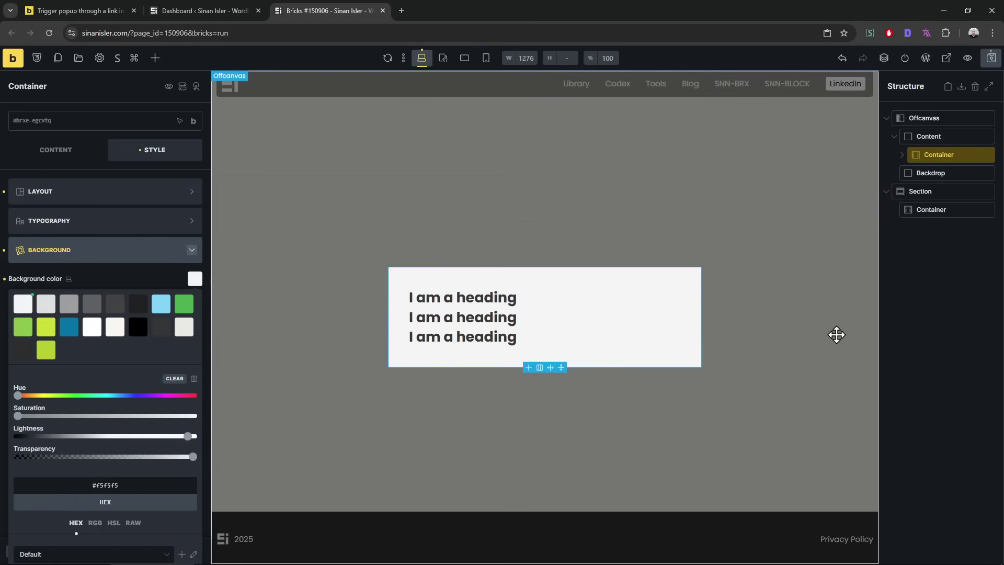
click(153, 58)
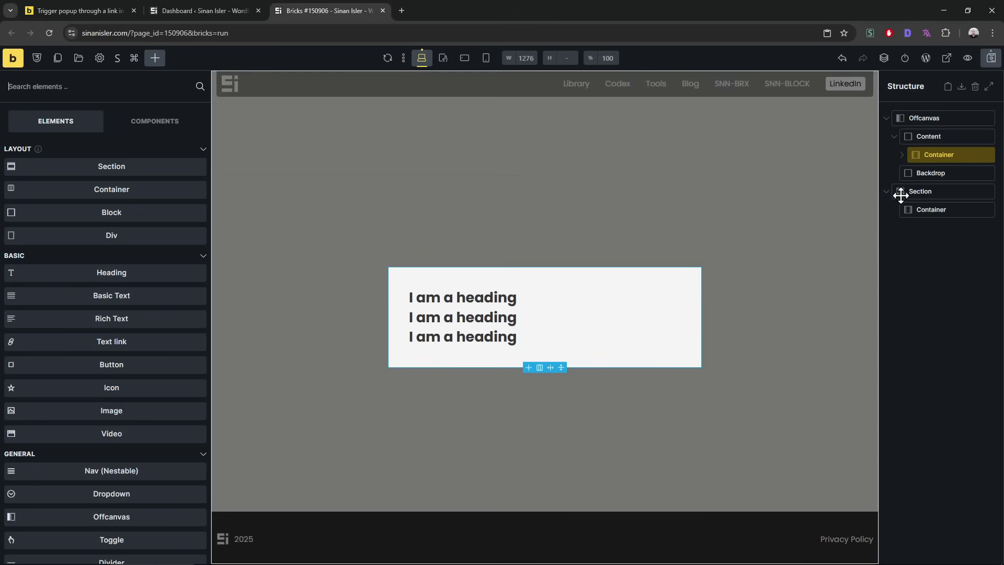
Step: Copy the offcanvas ID and add a star icon below the three headings
right_click(939, 122)
click(959, 138)
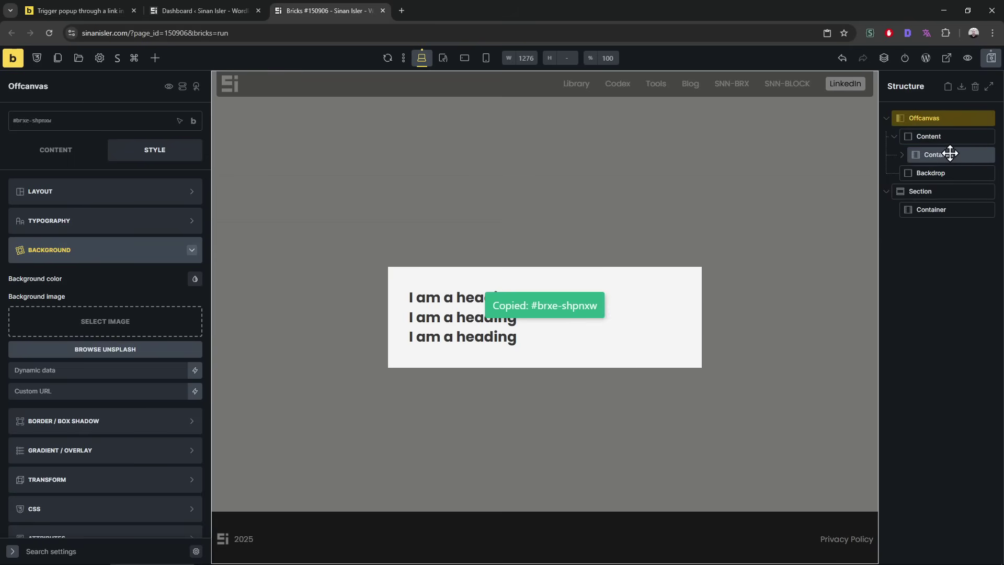
click(951, 153)
click(155, 58)
text(icon)
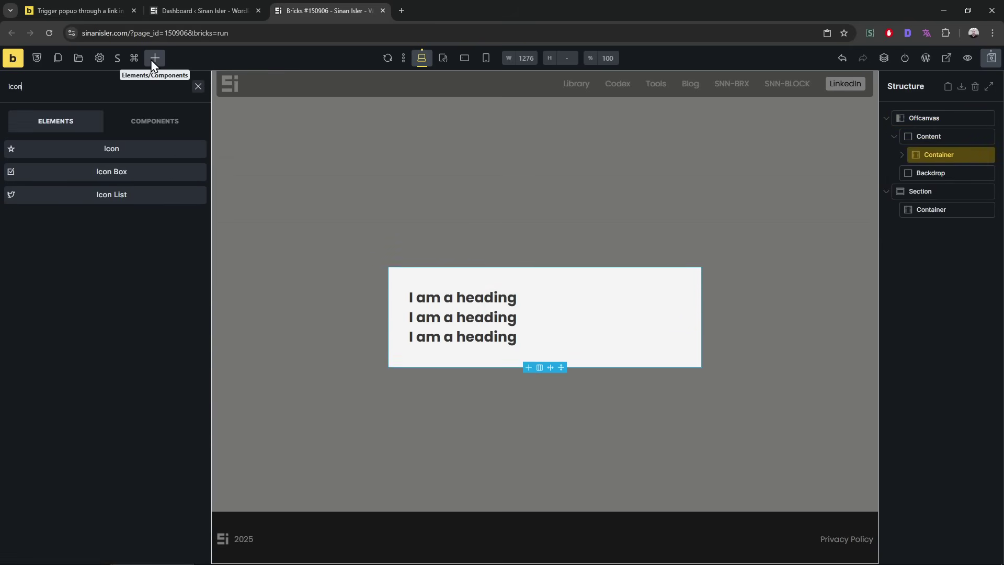
drag(150, 148, 938, 168)
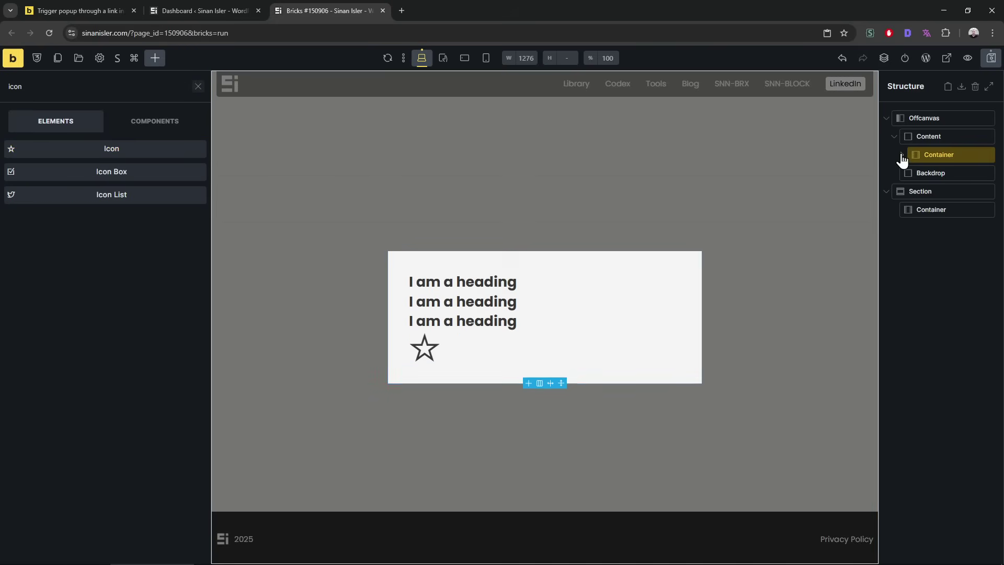
click(941, 228)
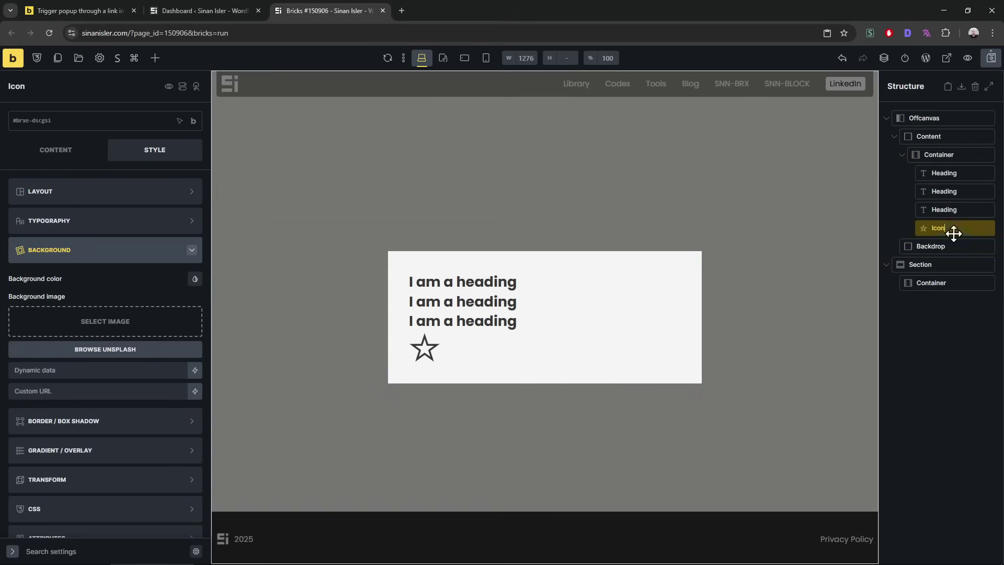
Step: Give the star icon a click interaction that toggles the offcanvas, using the pasted ID
click(196, 86)
click(174, 119)
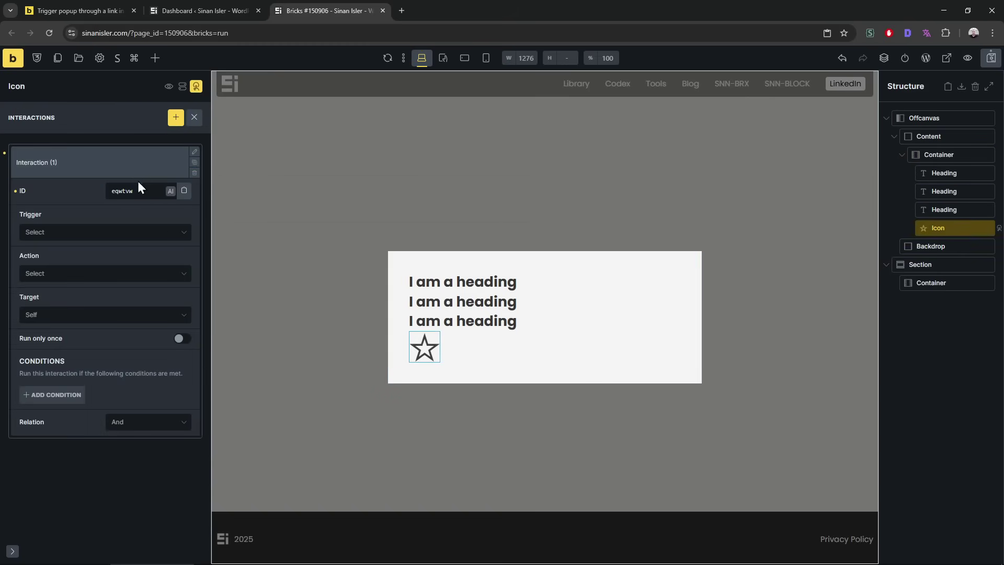
click(96, 236)
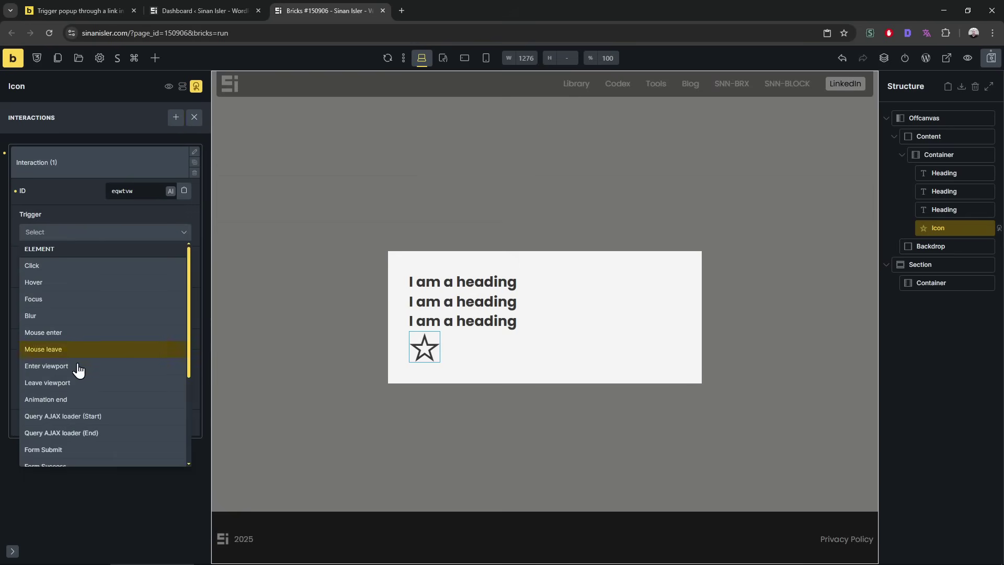
click(70, 266)
click(70, 315)
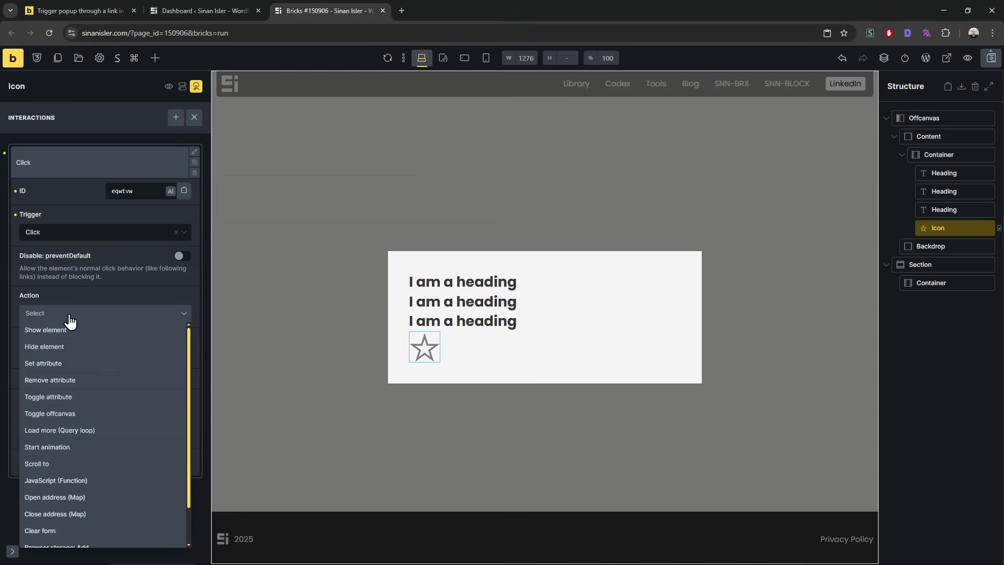
click(75, 413)
click(89, 380)
text(#brxe-shpnxw)
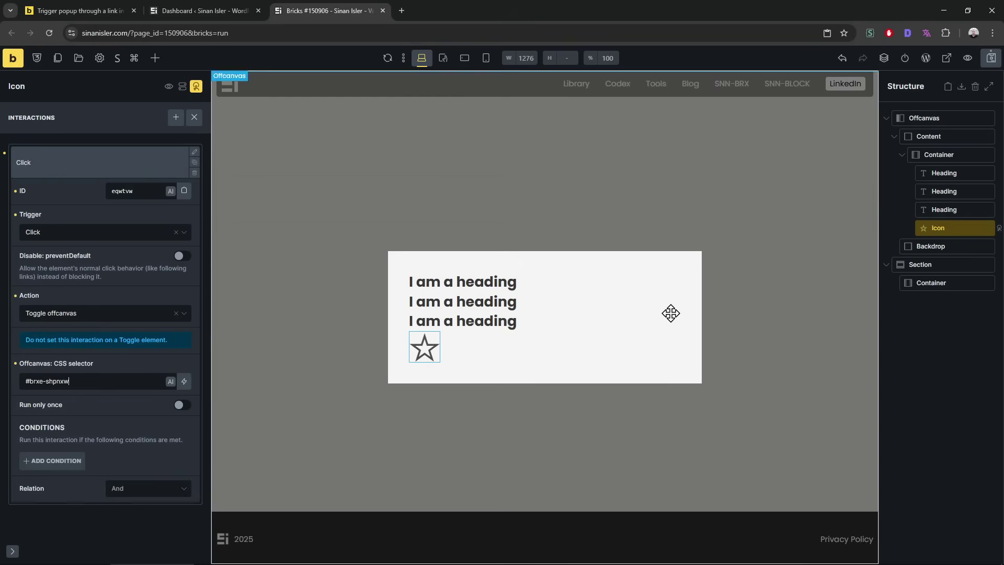
Step: Copy the star icon with its interaction and paste it into the section's container
right_click(930, 228)
click(926, 236)
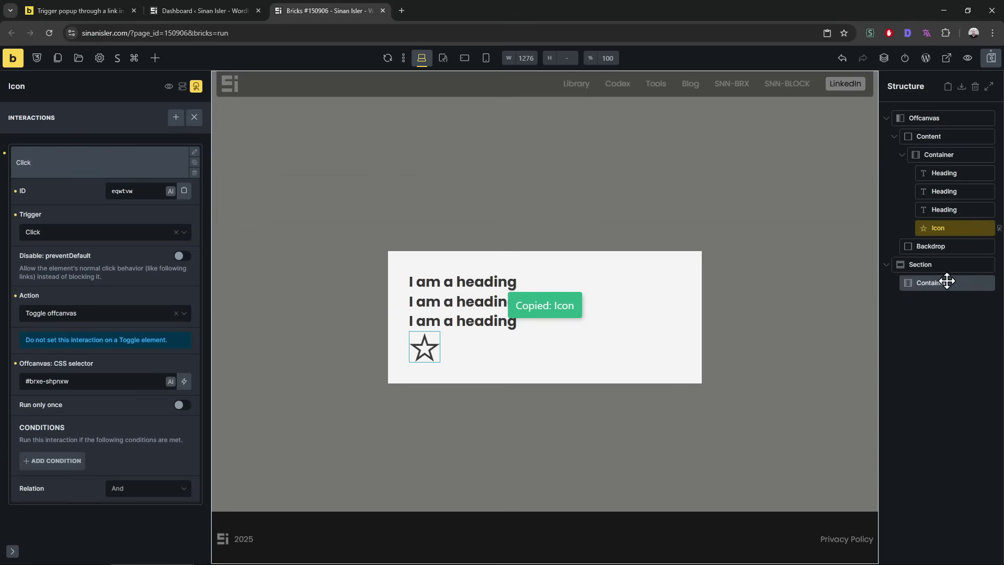
click(942, 283)
key(ctrl+v)
click(952, 344)
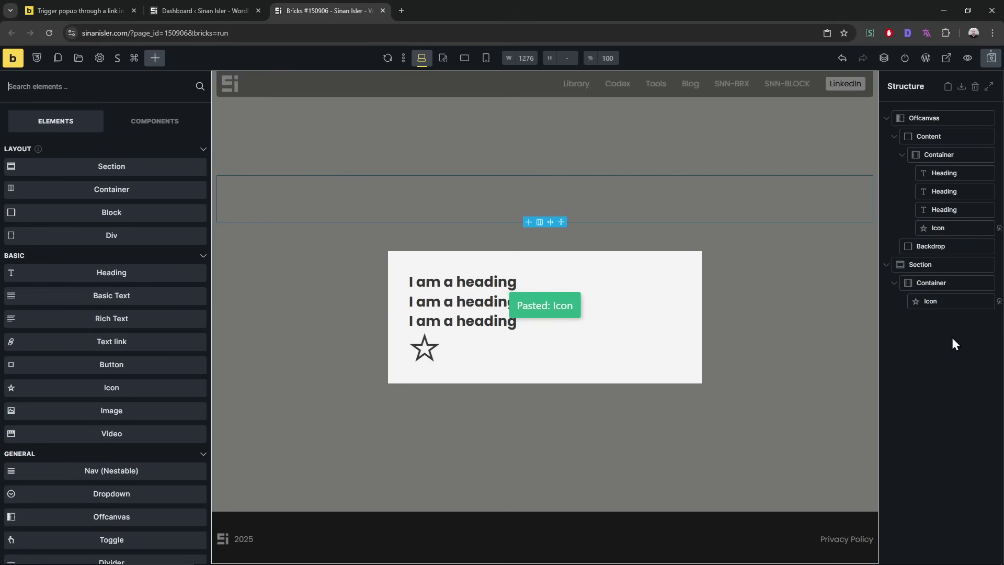
Step: Turn off 'Keep open while styling', open the live preview, and open the popup from the star
click(942, 118)
click(197, 91)
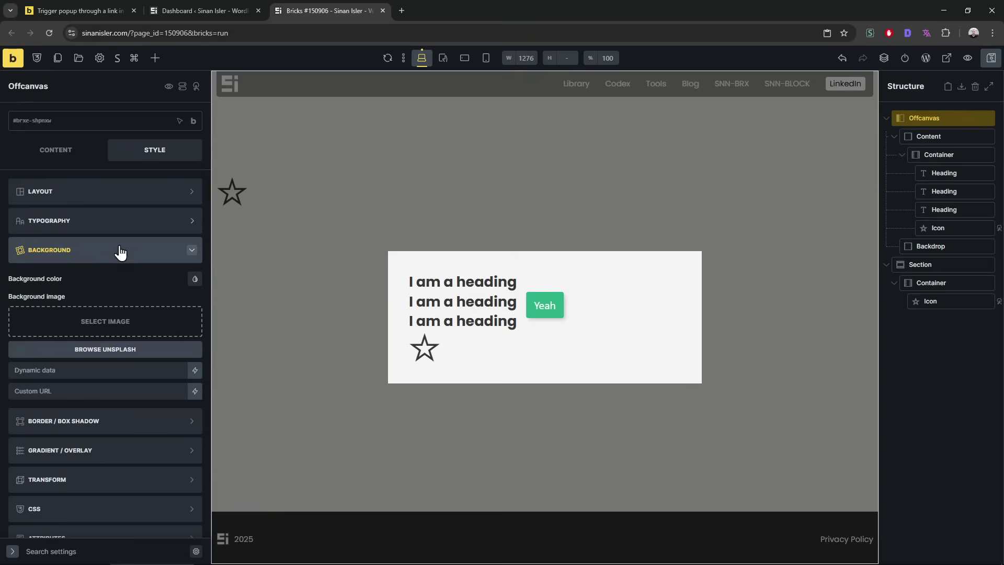
click(74, 151)
click(193, 406)
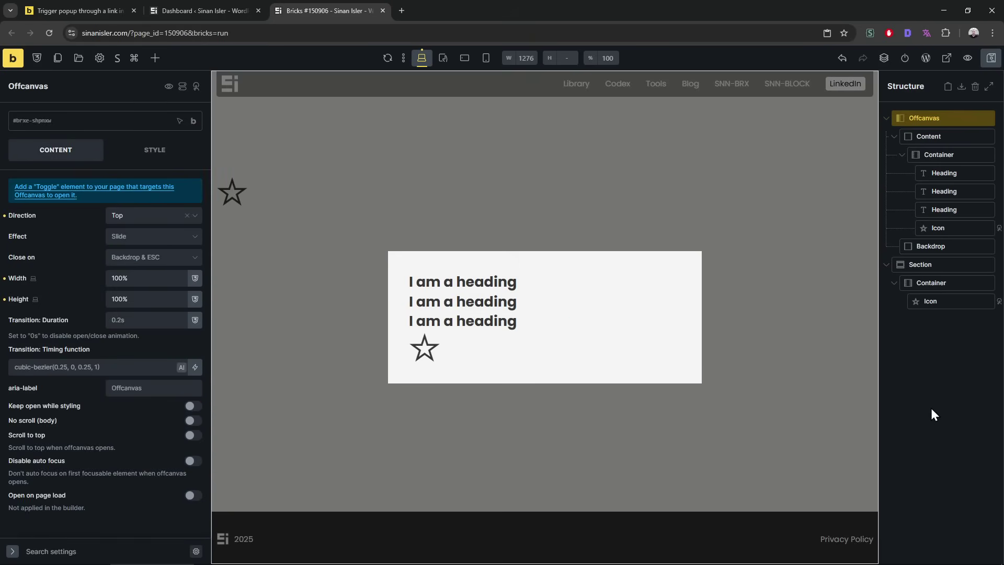
click(965, 416)
click(10, 63)
click(155, 187)
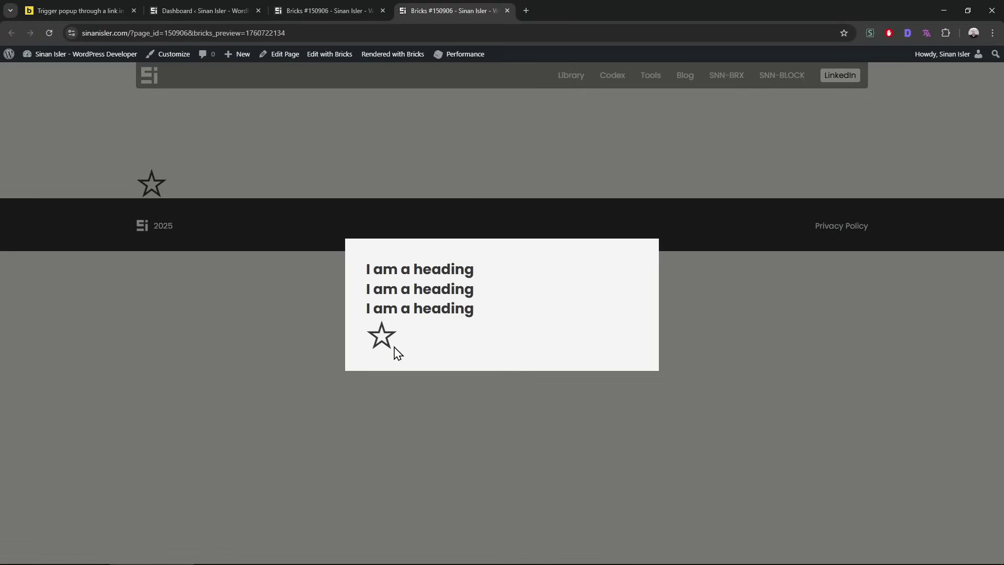
Step: Test the popup in the preview, then change the offcanvas icon to the Themify close X
click(382, 343)
click(155, 185)
click(329, 10)
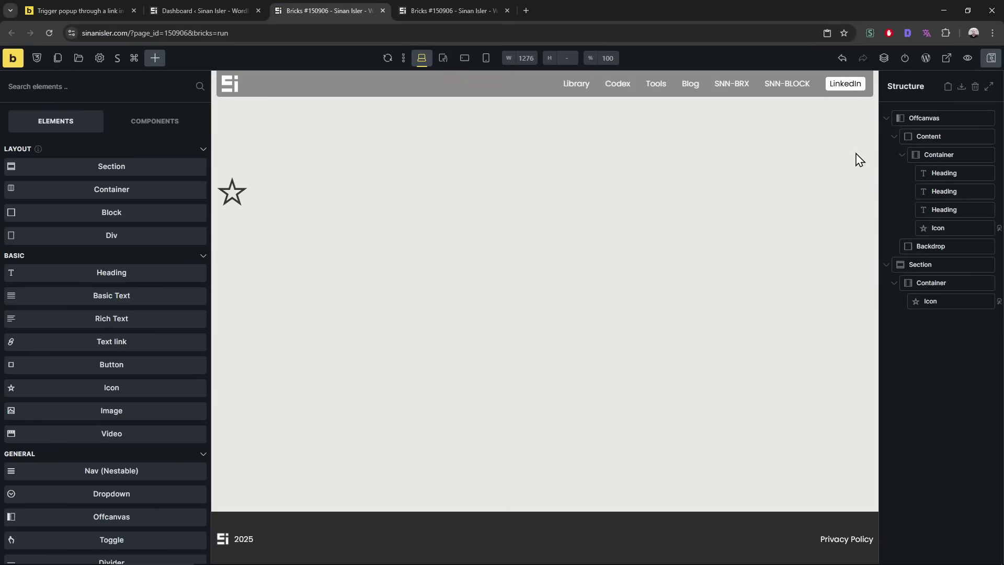
click(939, 228)
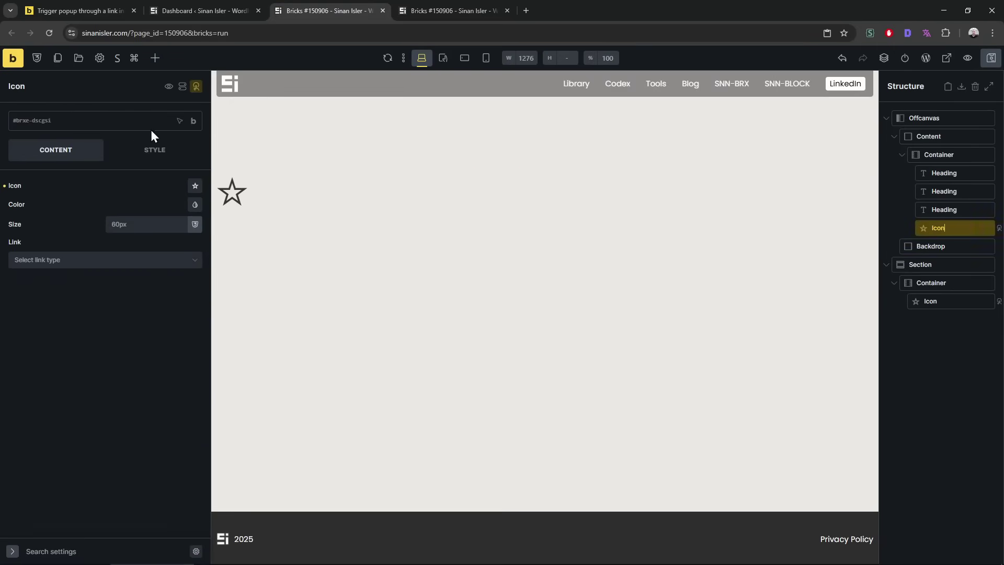
click(196, 186)
click(110, 232)
text(close)
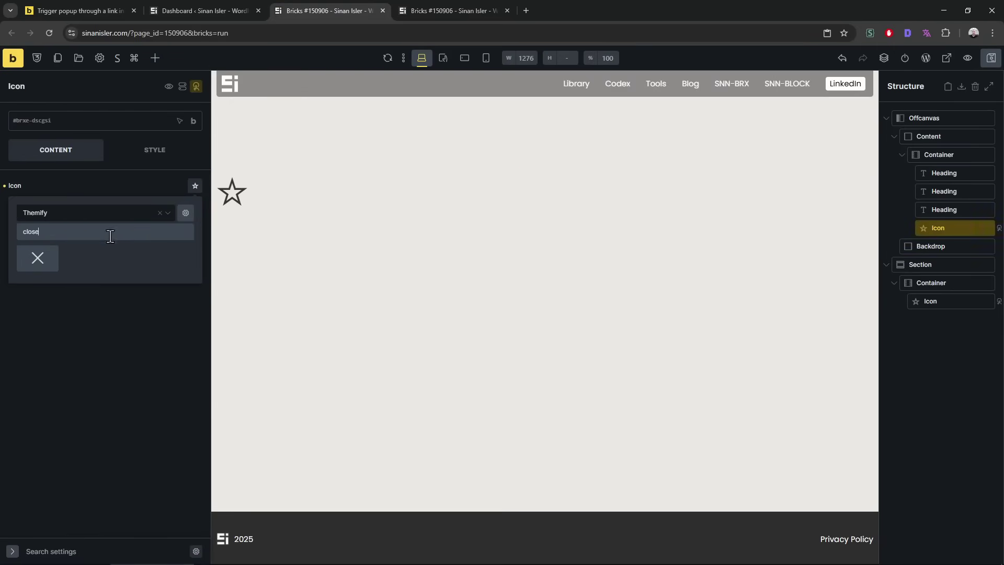
click(37, 258)
Step: Move the close icon above the three headings and save the page
drag(937, 226, 951, 152)
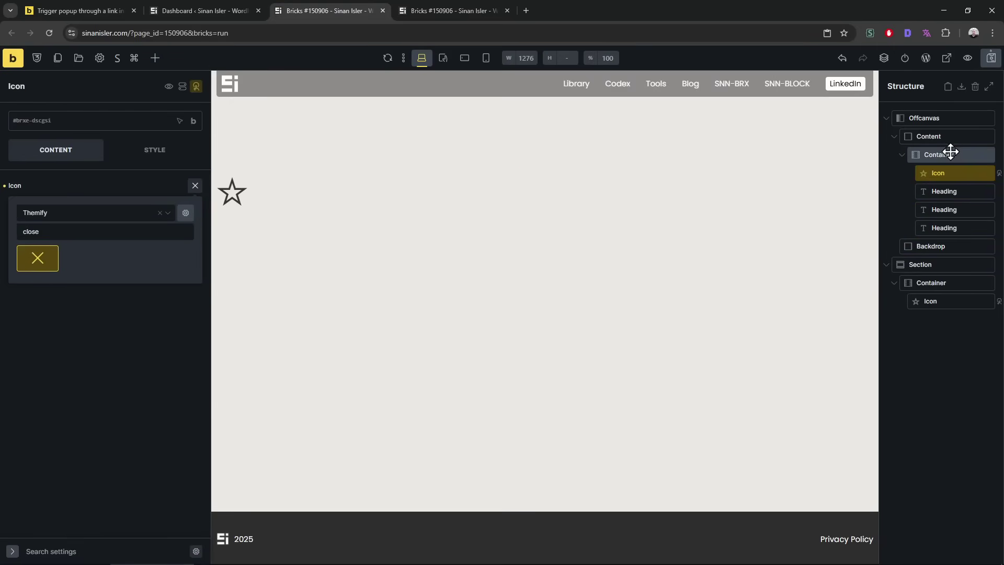
click(951, 154)
click(955, 119)
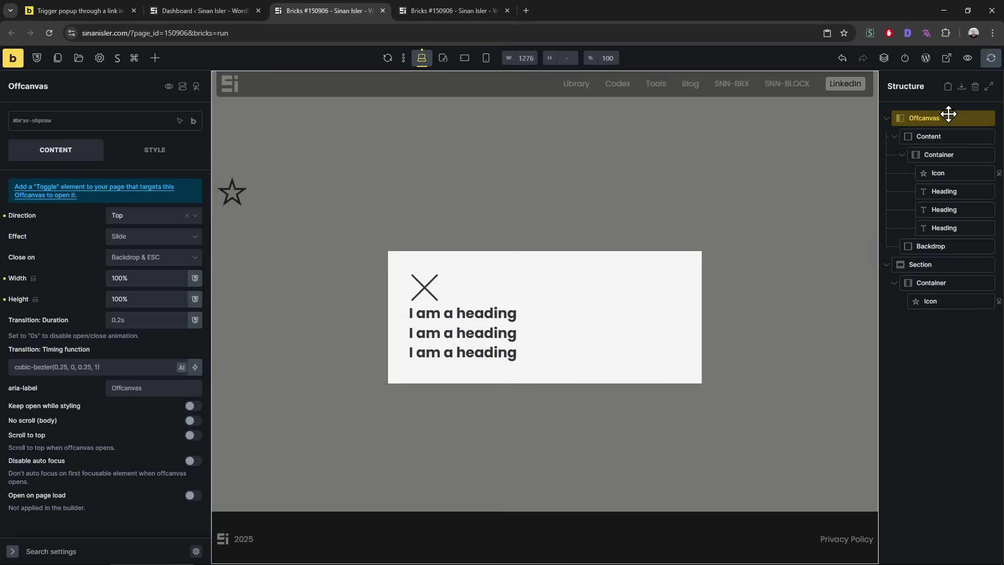
key(ctrl+s)
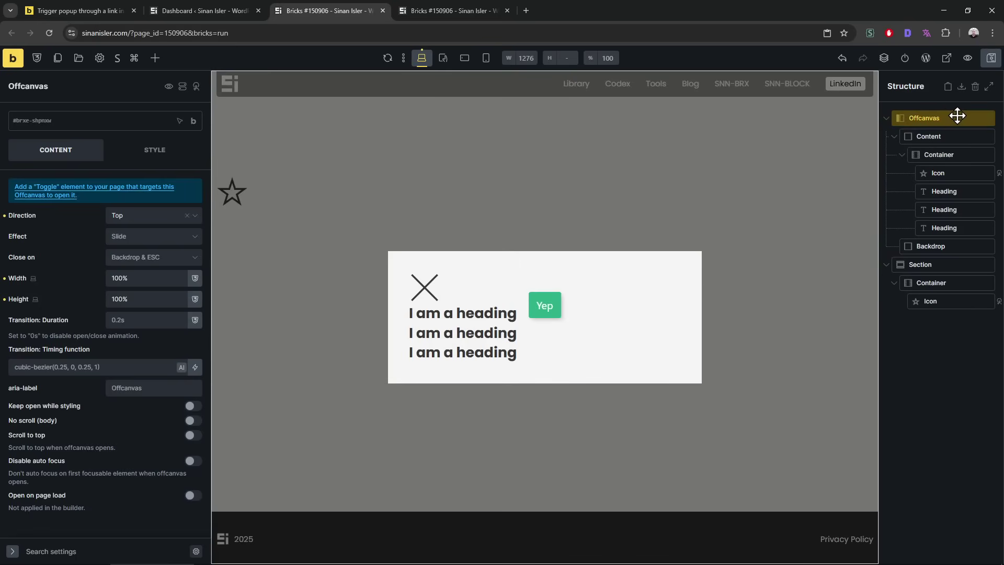
Step: Delete the star icon from the section's container and save again
right_click(931, 300)
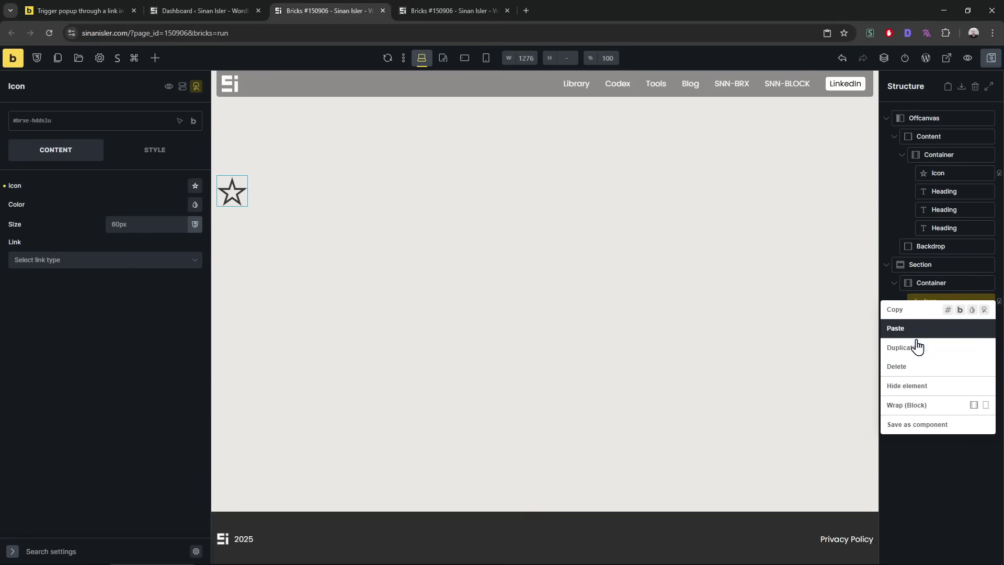
click(906, 366)
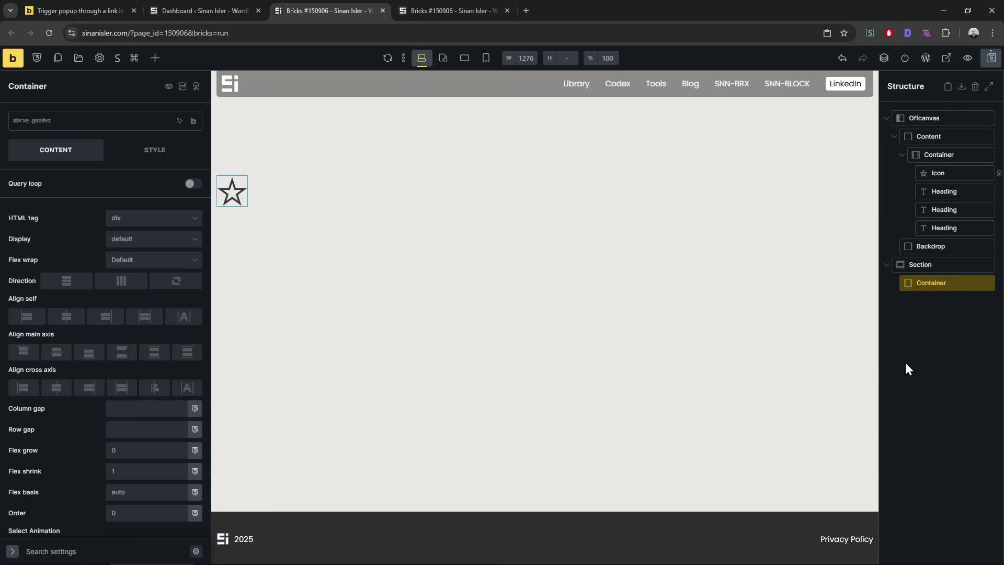
click(953, 118)
key(ctrl+s)
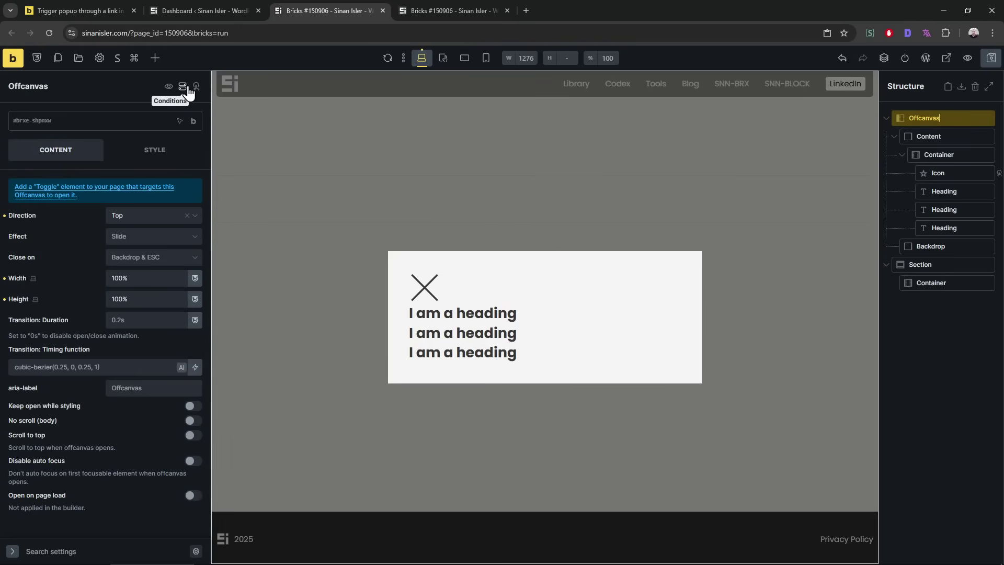
Step: Add an interaction to the offcanvas and open its Trigger dropdown
click(176, 117)
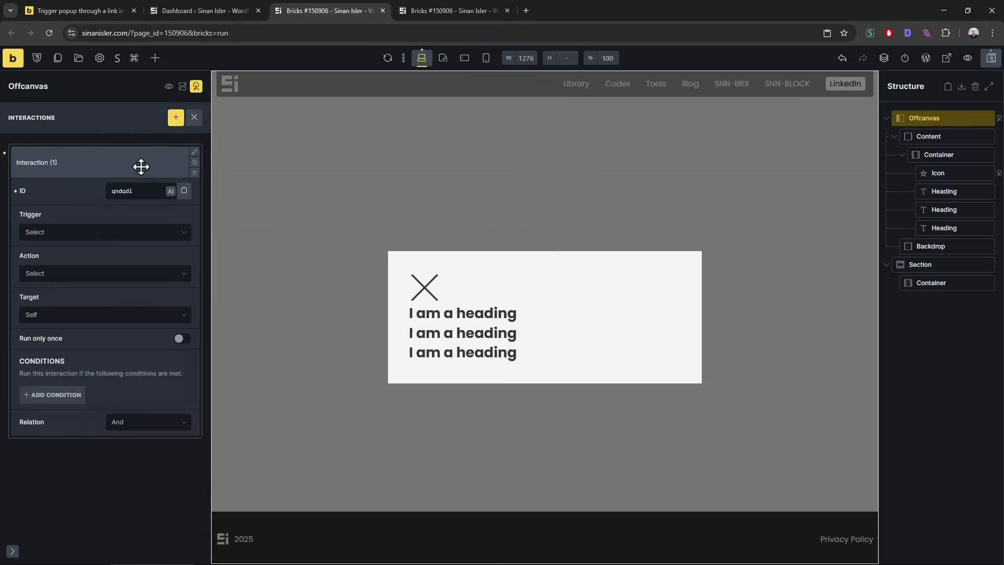
click(106, 235)
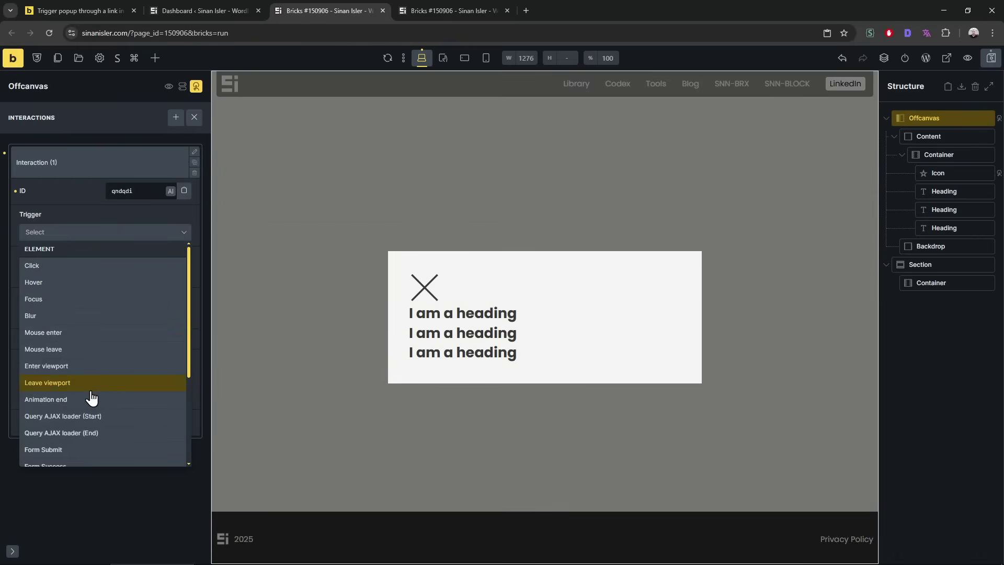
scroll(92, 399, down, 1)
scroll(91, 398, down, 2)
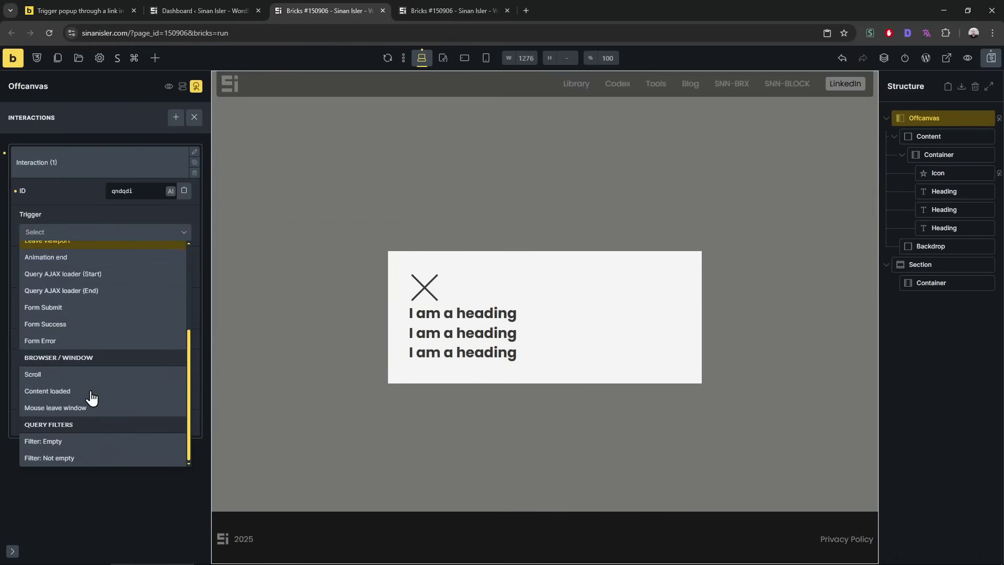
scroll(91, 398, up, 1)
scroll(91, 399, up, 1)
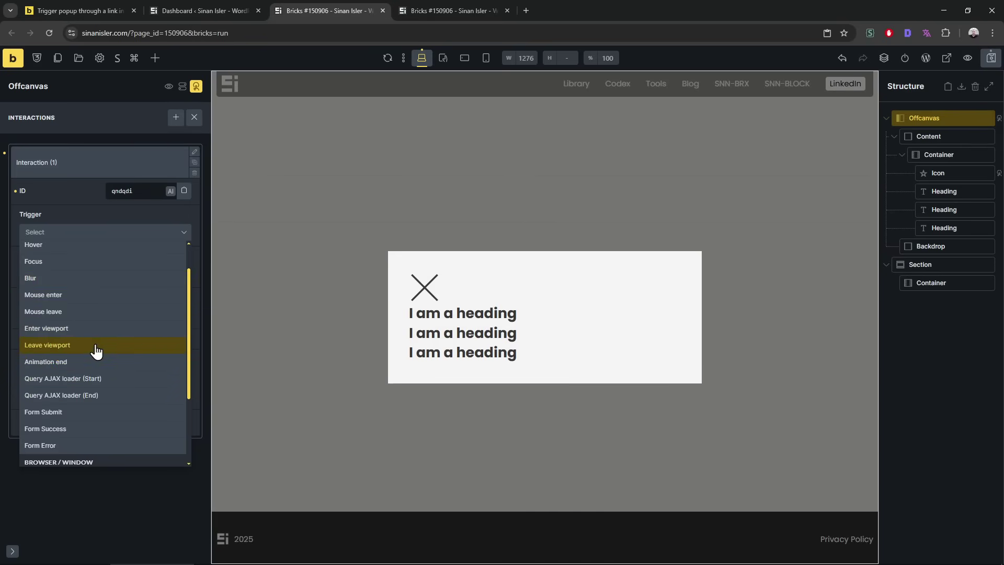
scroll(95, 351, up, 1)
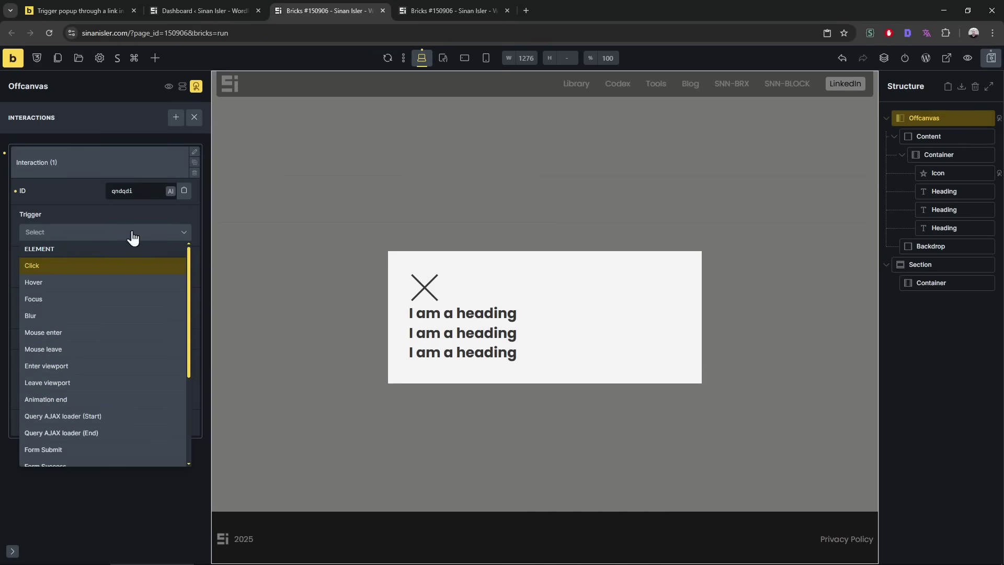
Step: Delete the unused interaction and add a display condition: Current URL contains 'newsletter'
click(194, 173)
click(182, 87)
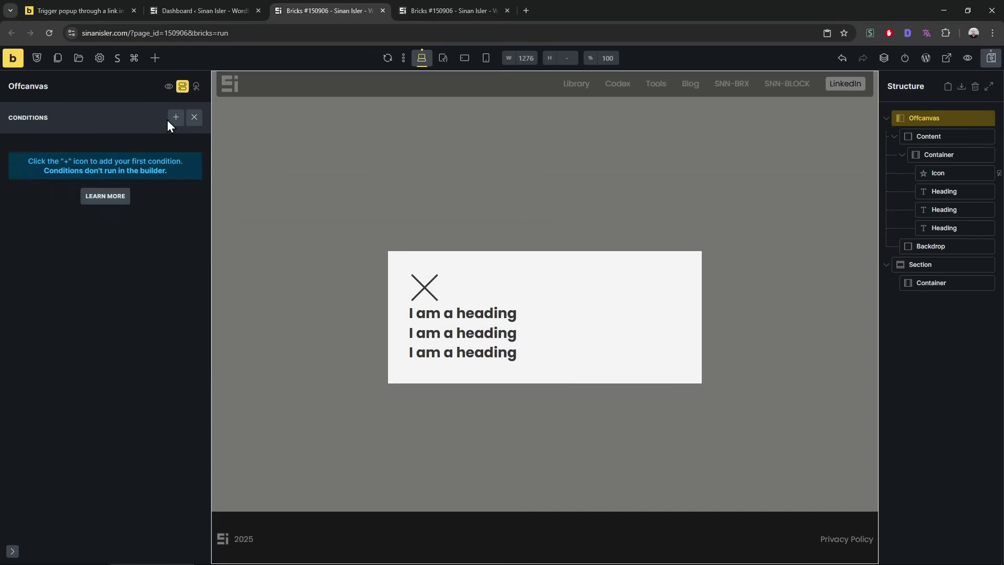
click(176, 118)
click(125, 162)
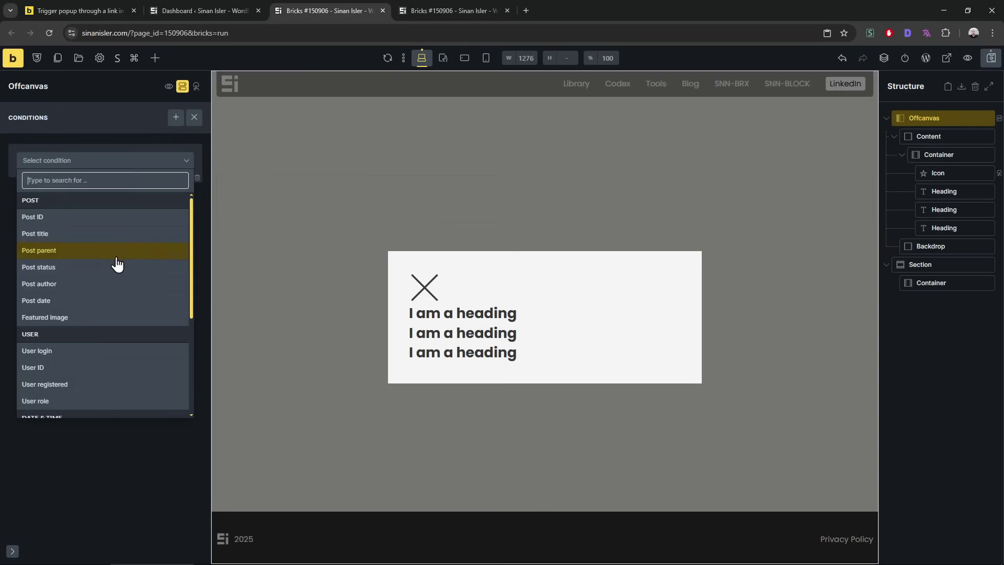
text(url)
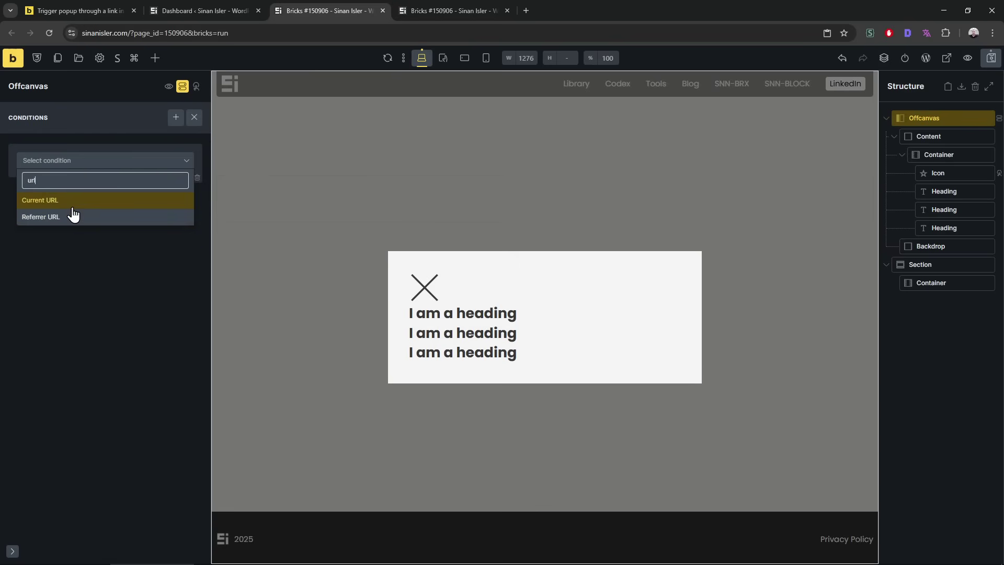
click(75, 202)
click(78, 185)
click(79, 232)
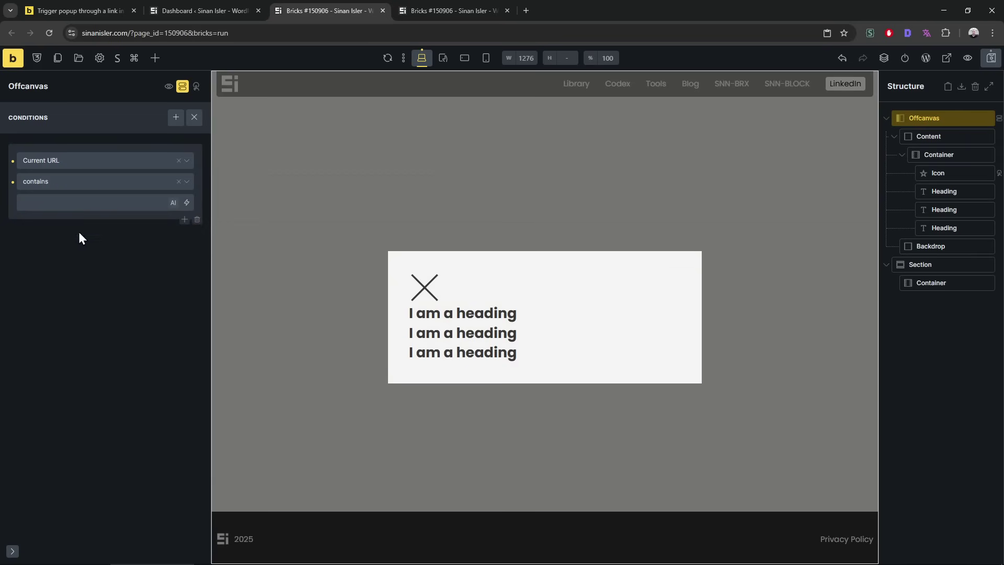
click(90, 203)
text(news)
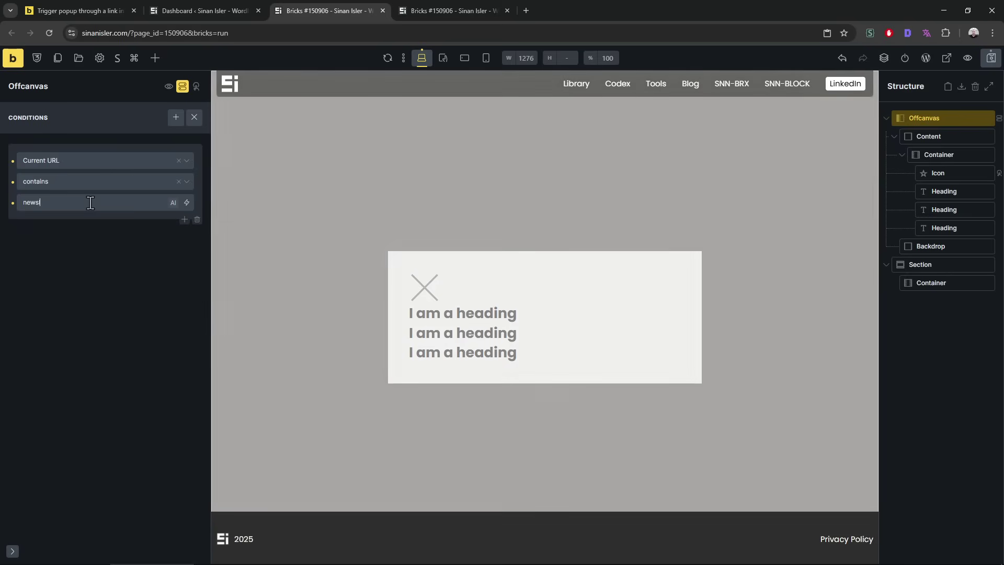
text(letter)
double_click(40, 203)
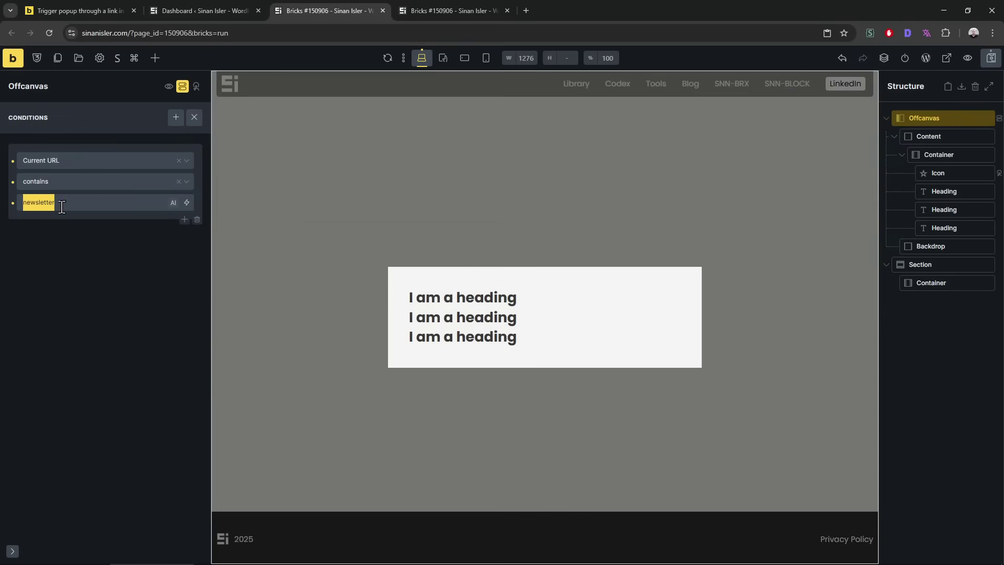
key(ctrl+Tab)
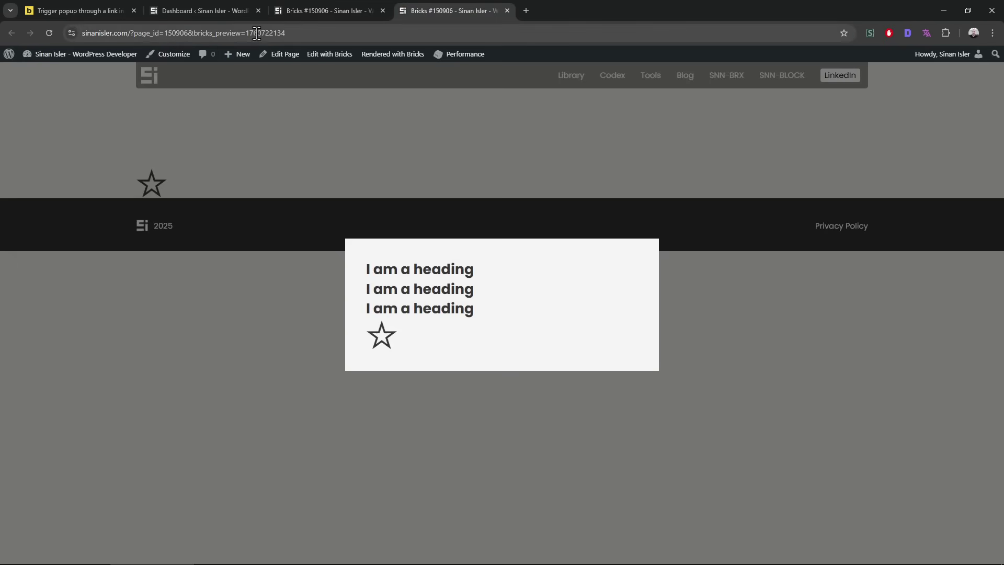
Step: Reload the preview page without the newsletter parameter to check the popup stays hidden
click(369, 32)
click(430, 30)
key(Return)
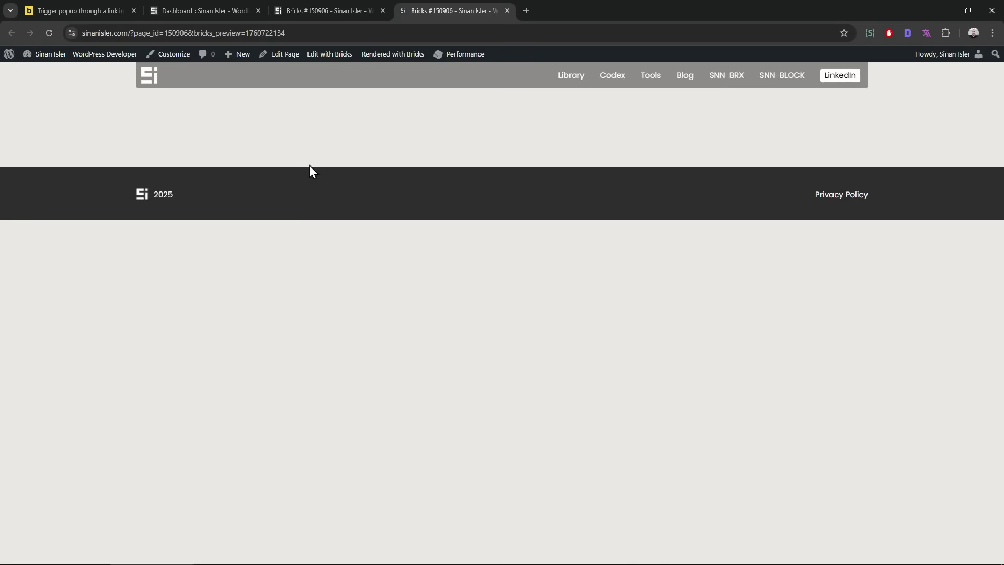
click(409, 40)
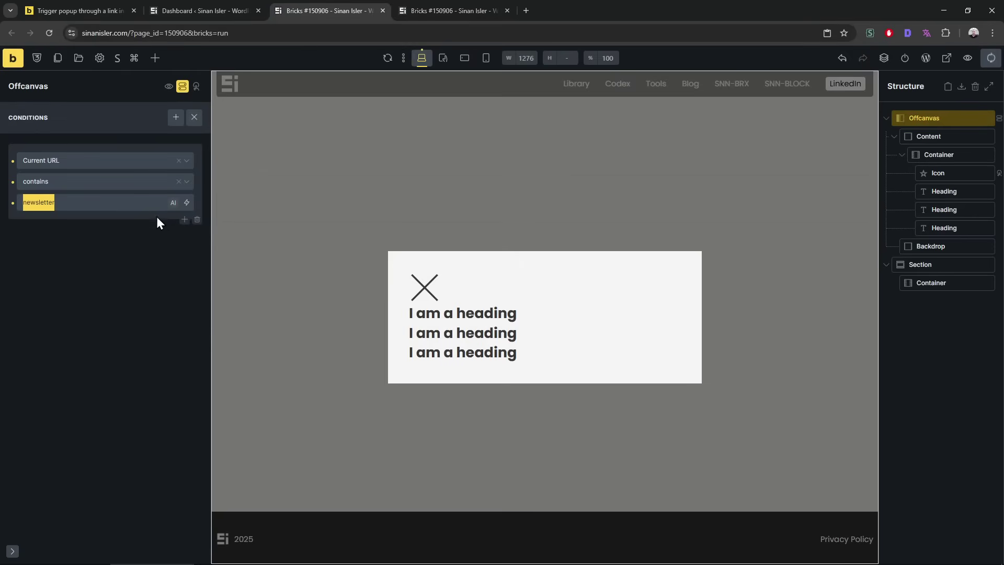
click(120, 203)
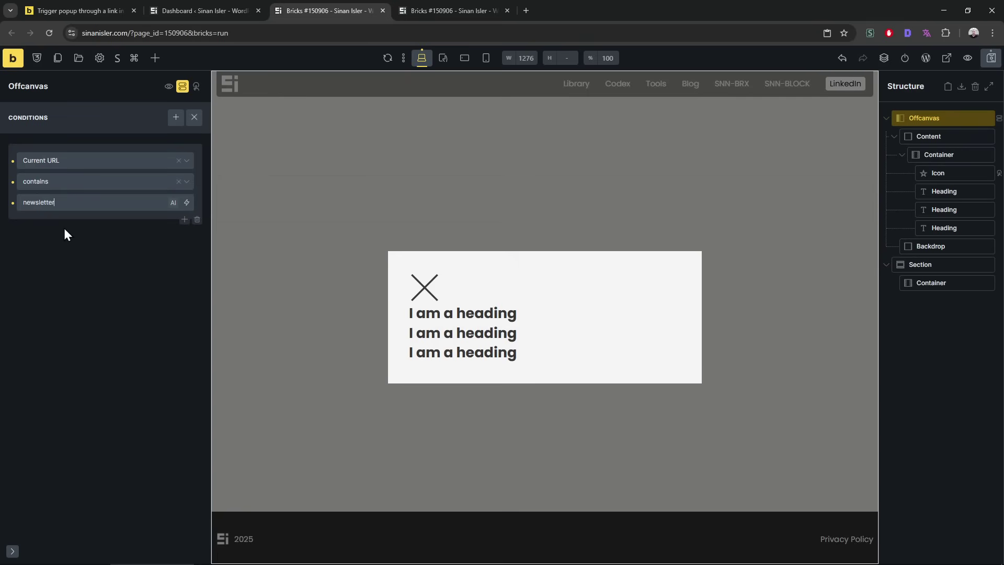
Step: Add an offcanvas interaction with trigger Enter viewport and action Toggle offcanvas
click(197, 88)
click(176, 117)
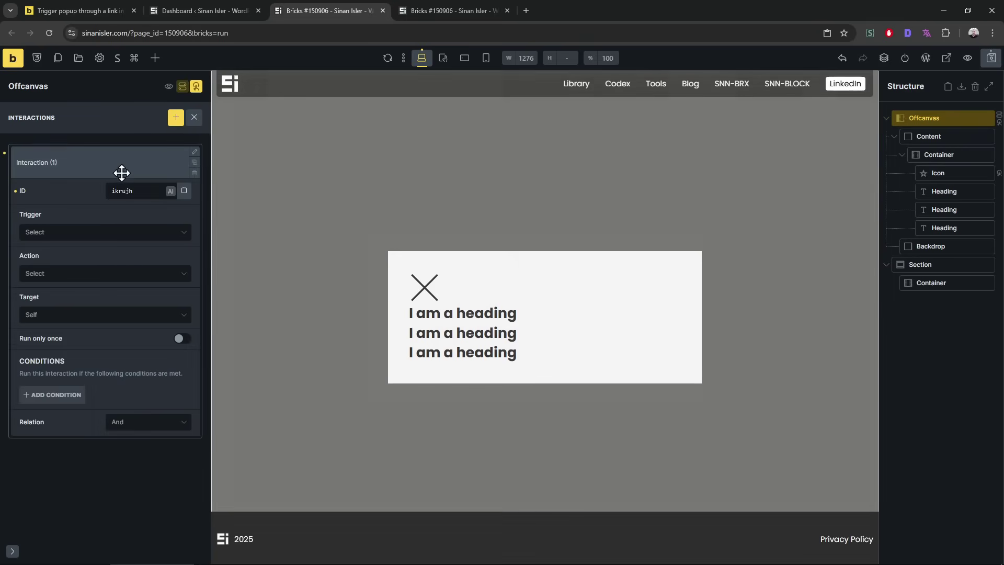
click(77, 233)
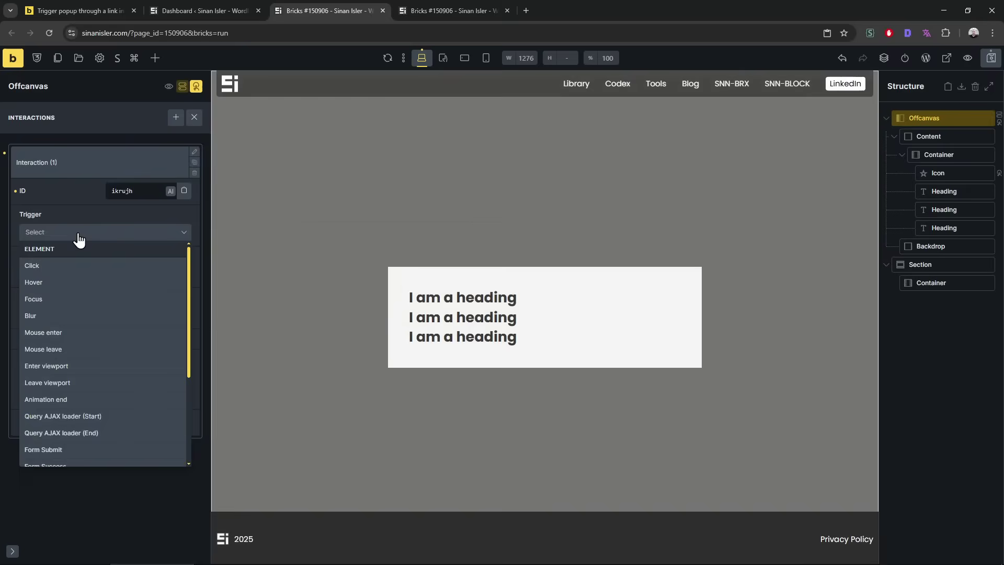
click(81, 369)
click(85, 337)
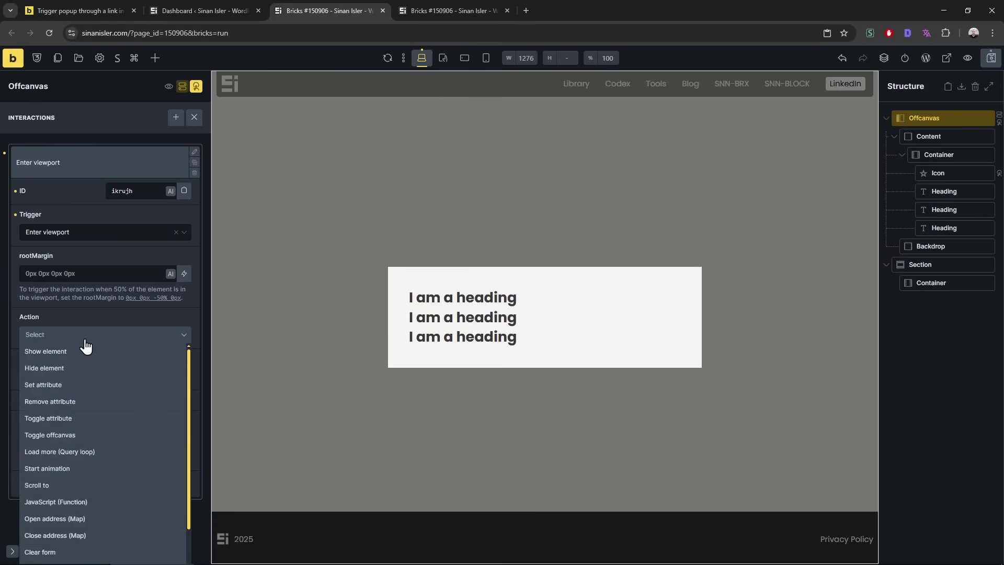
click(83, 435)
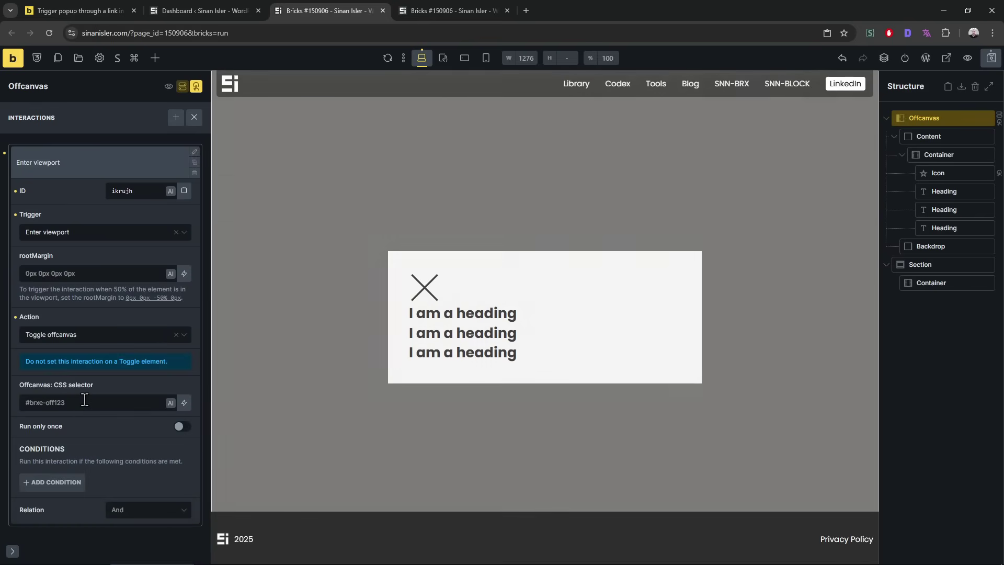
Step: Set the interaction's target selector to the offcanvas's own CSS ID, #brxe-shpnxw
click(85, 402)
text(newsletter)
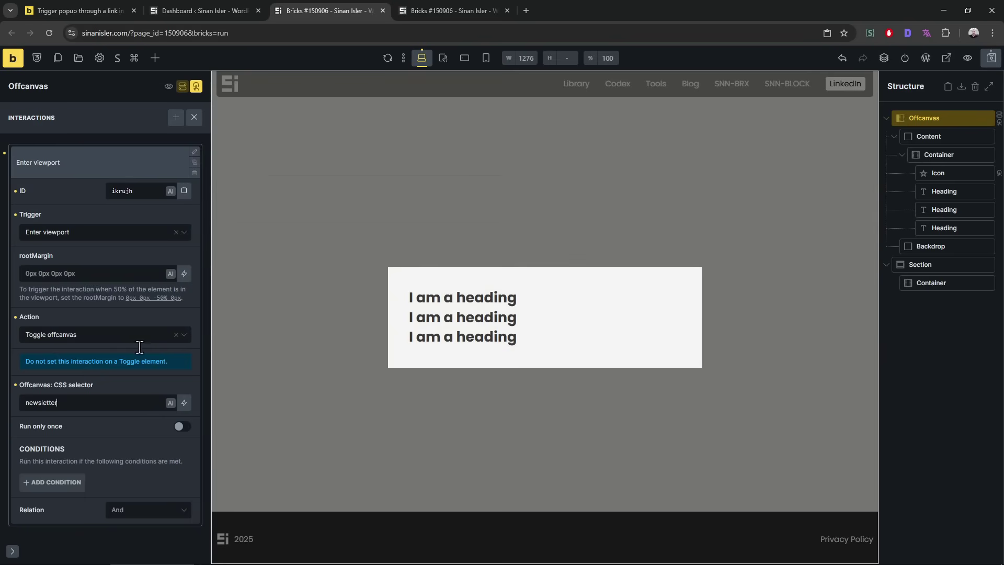
right_click(933, 122)
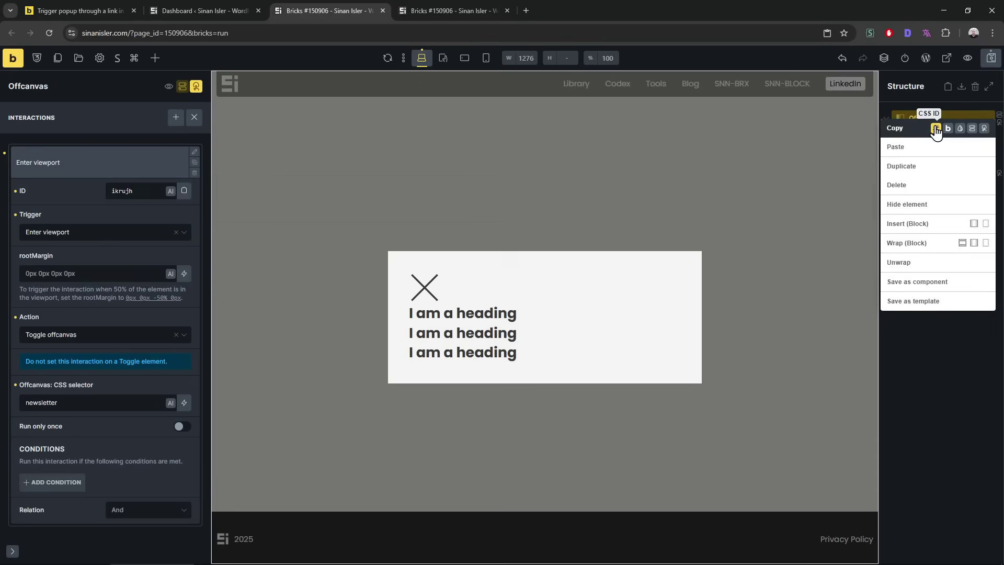
click(935, 129)
triple_click(118, 404)
text(#brxe-shpnxw)
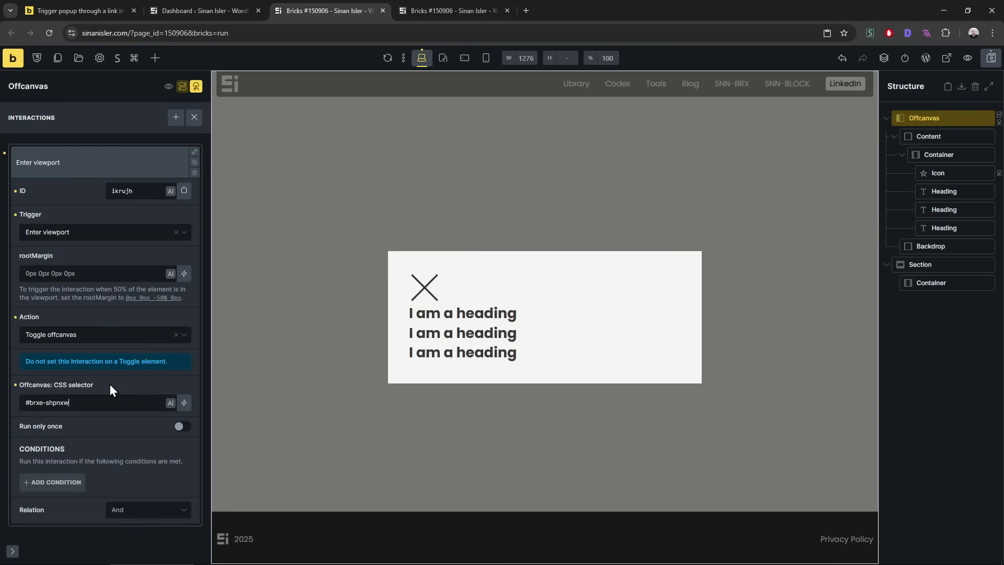
Step: Save the page, load the preview with 'newsletter' in the address, and close the popup with its X
key(ctrl+s)
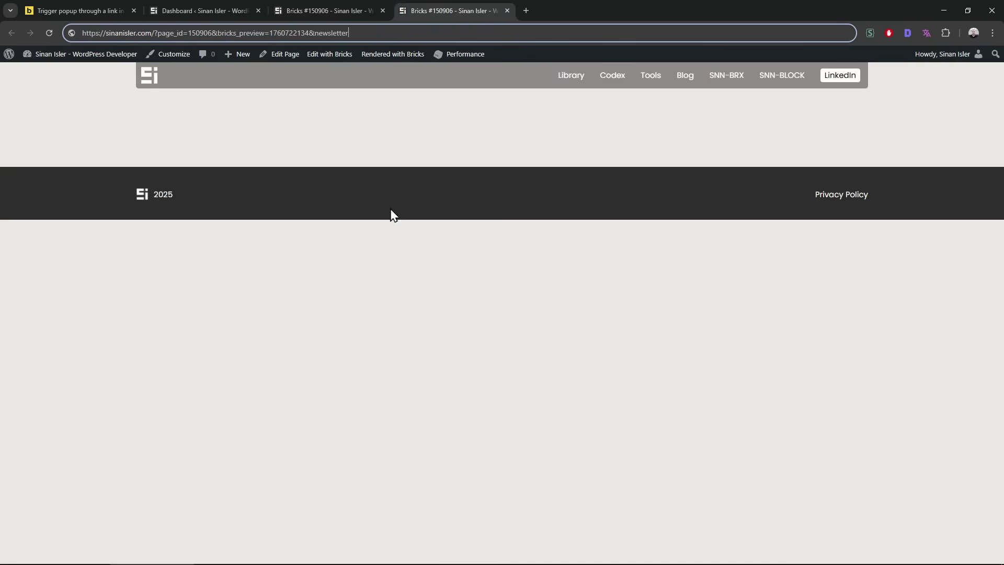
click(369, 31)
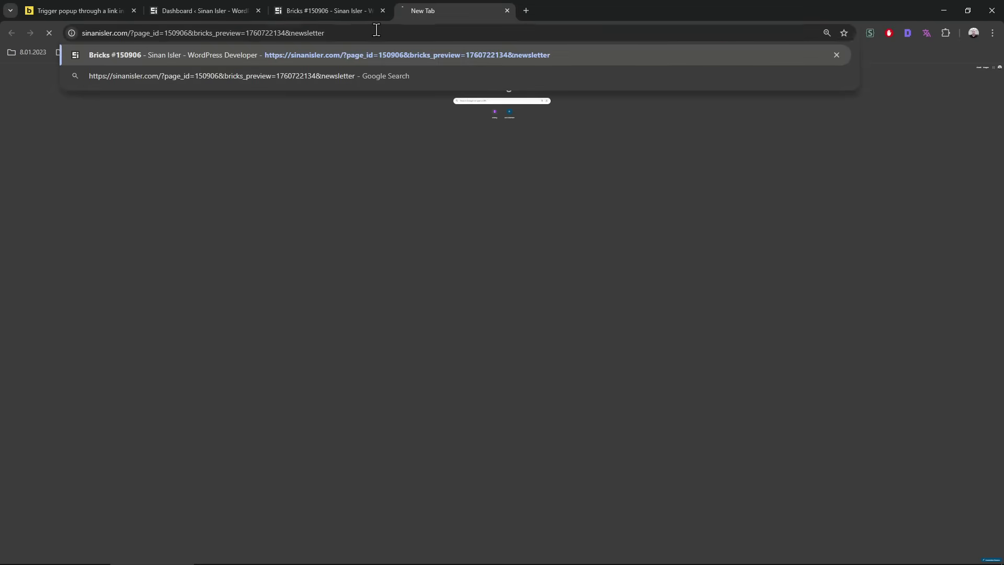
key(Return)
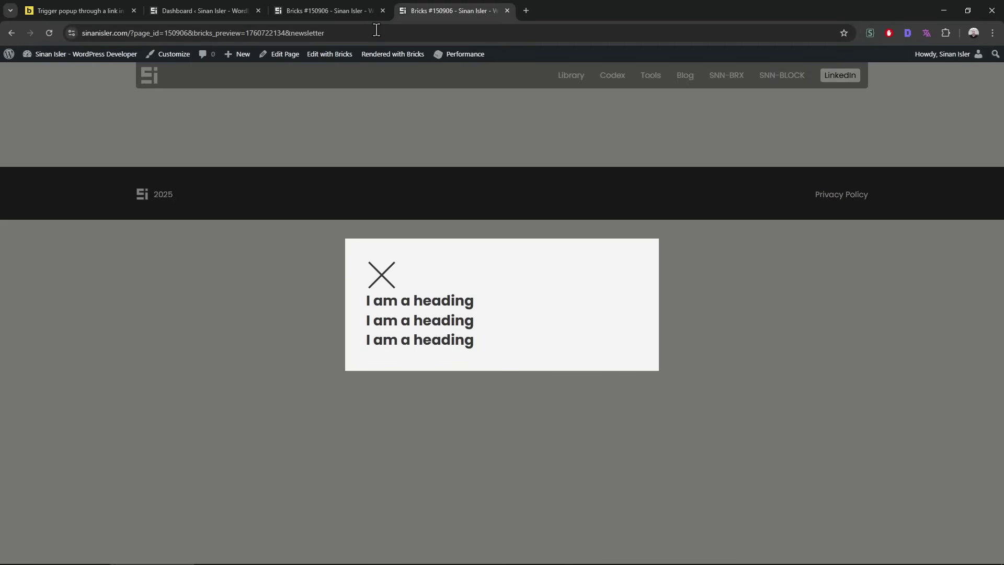
click(385, 277)
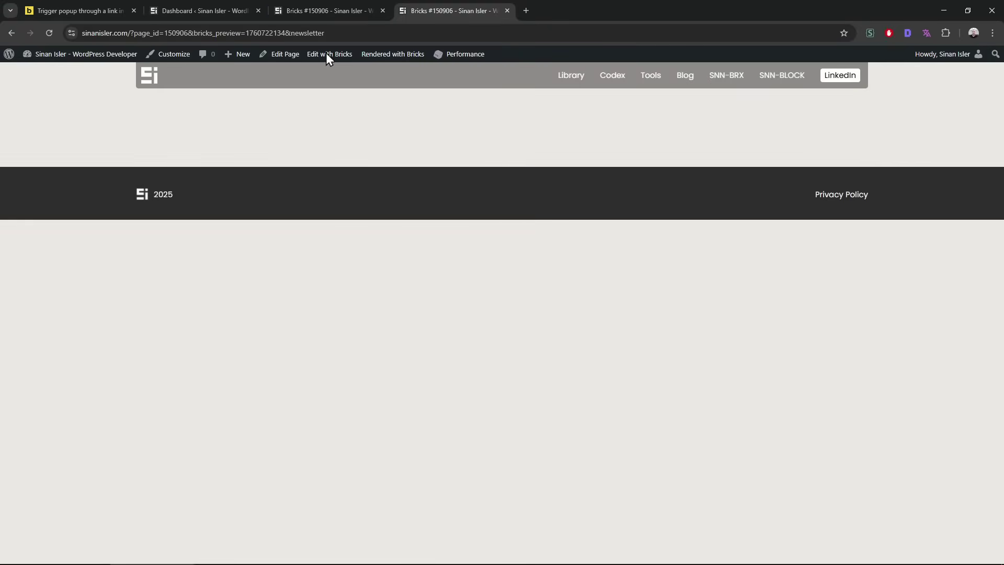
Step: Load the preview address without 'newsletter' in a new tab to confirm no popup appears
click(312, 5)
click(427, 7)
drag(355, 33, 318, 33)
key(BackSpace)
key(ctrl+a)
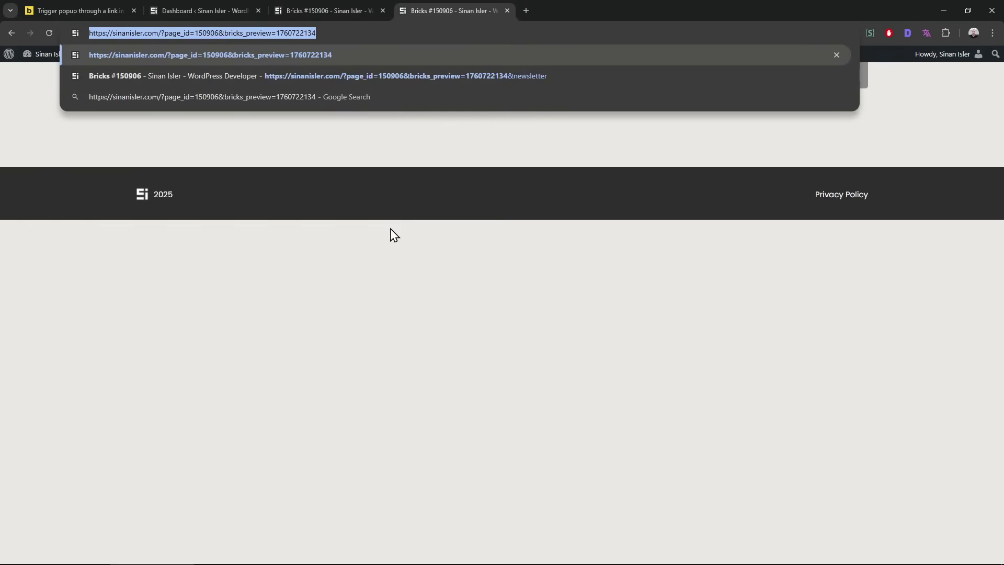
key(ctrl+c)
key(ctrl+t)
key(ctrl+v)
key(Return)
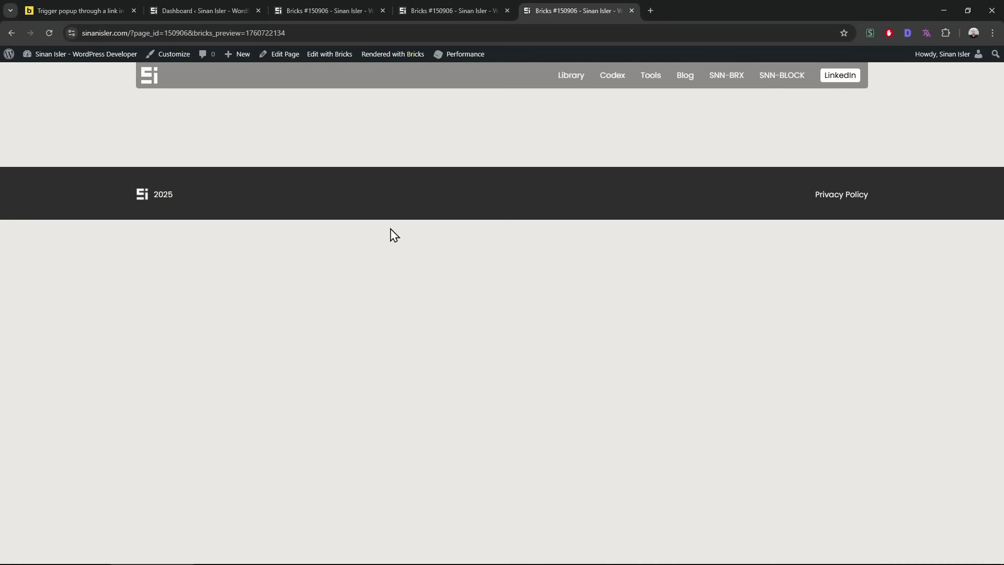
click(429, 4)
click(348, 3)
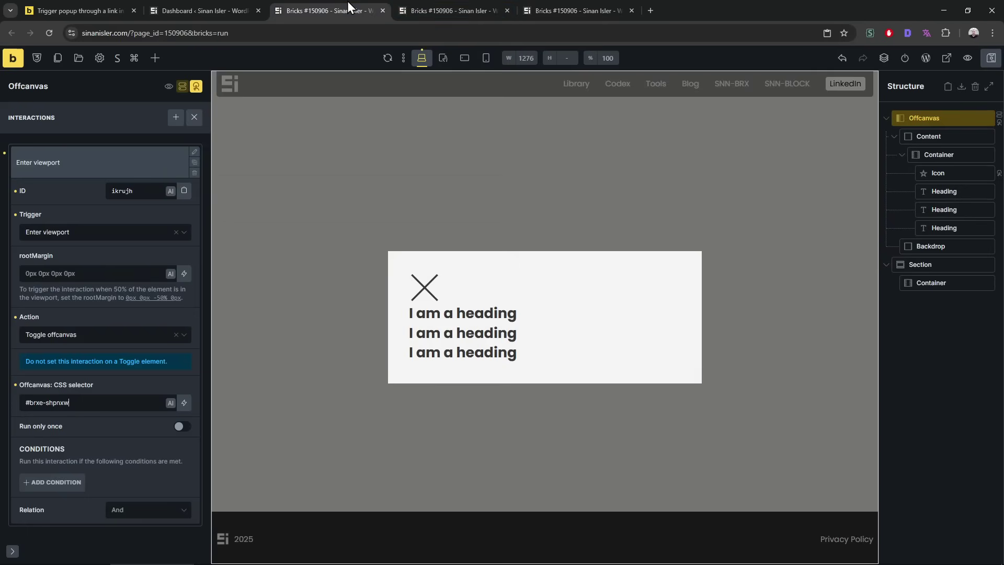
click(183, 88)
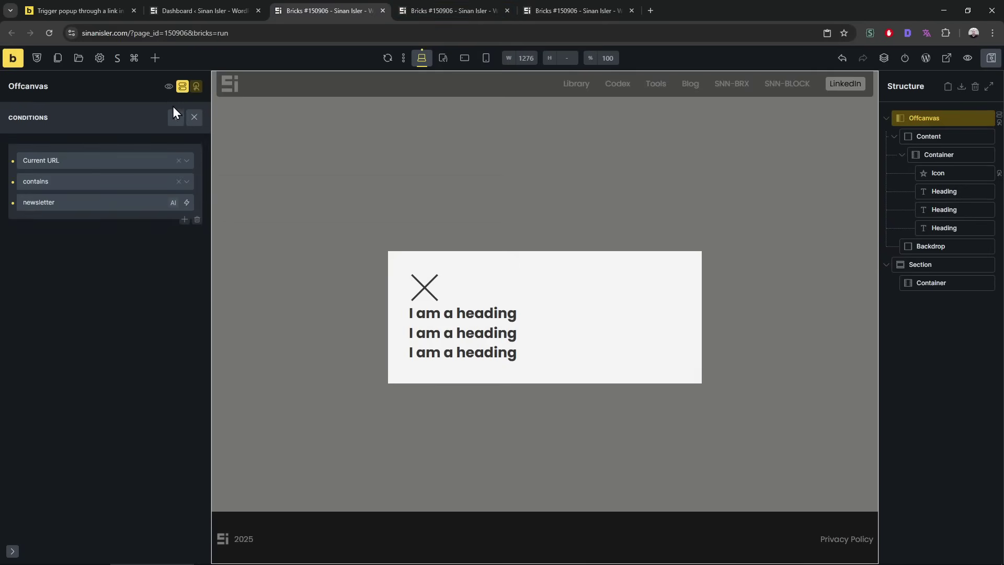
click(197, 86)
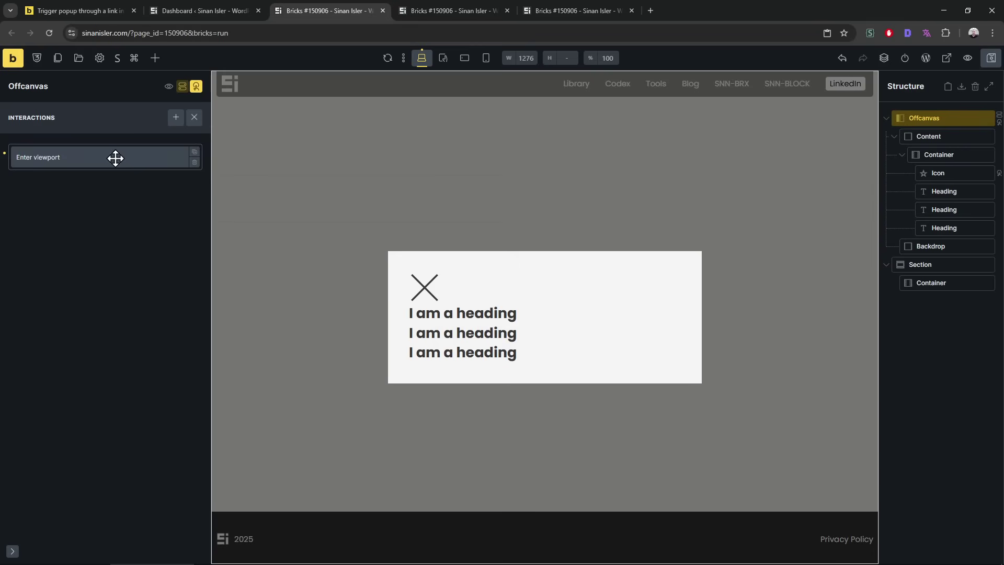
click(115, 159)
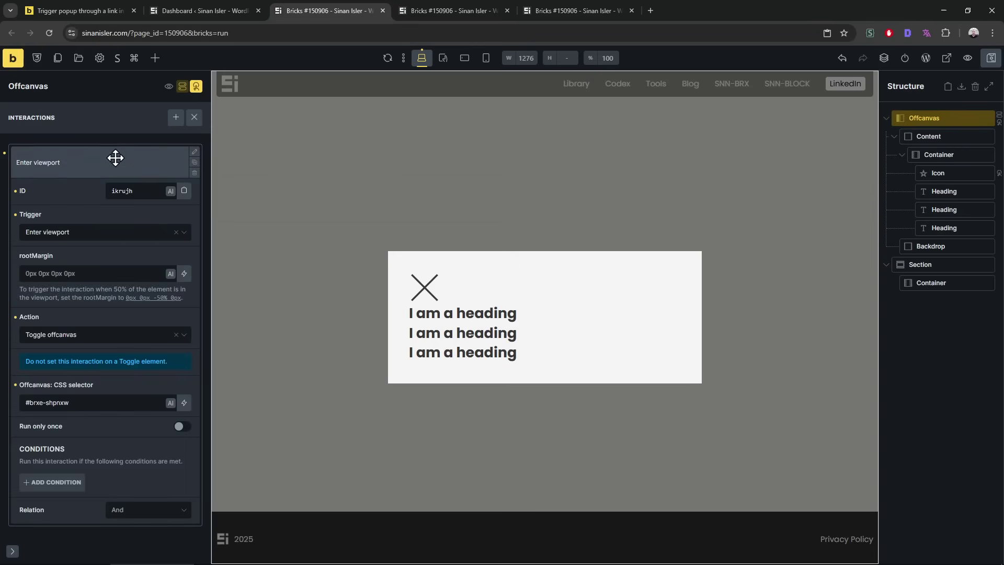
click(95, 337)
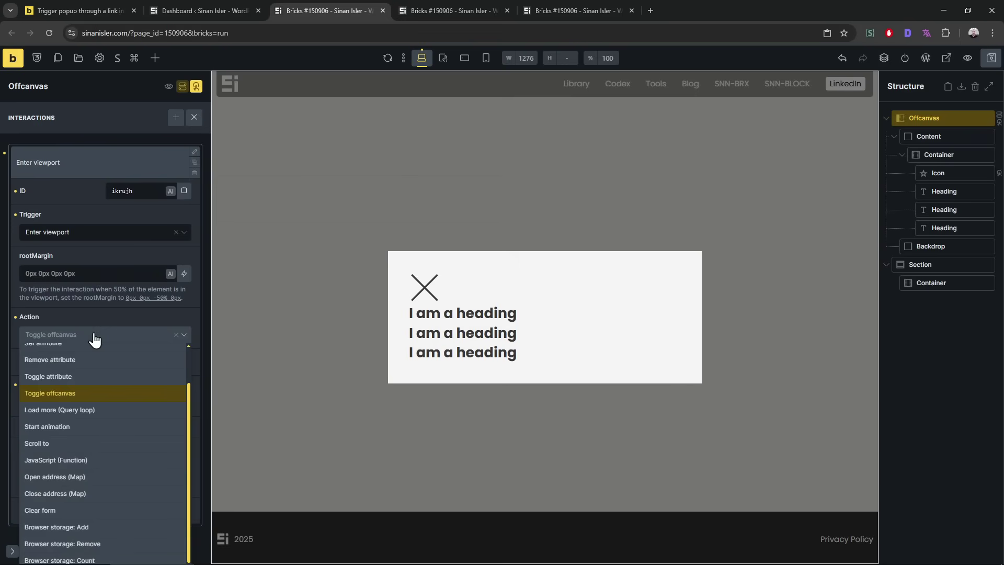
click(96, 232)
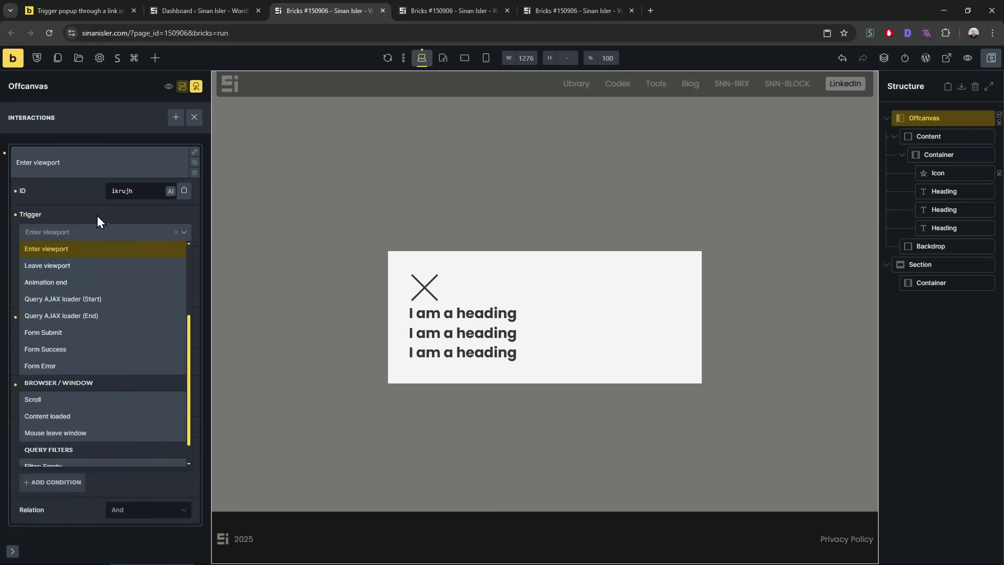
click(97, 216)
click(97, 233)
click(97, 217)
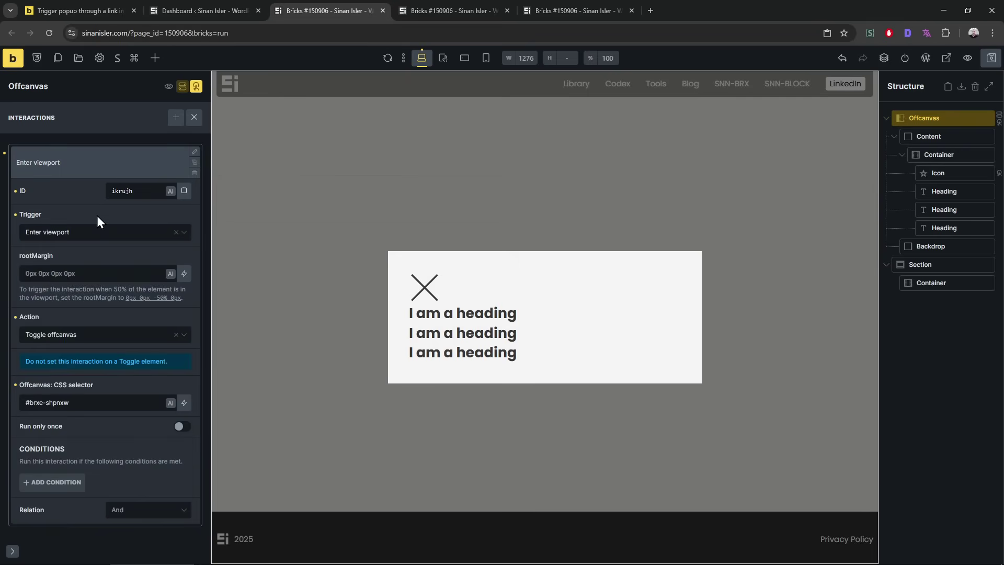